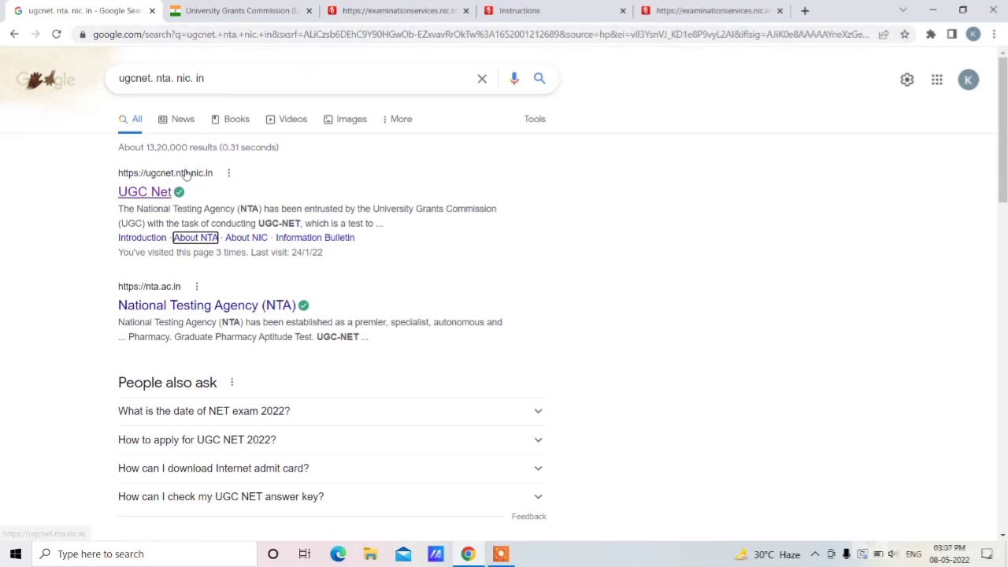
# Look over the Google results for ugcnet.nta.nic.in, where the official UGC NET site is listed first.
pyautogui.moveTo(186, 189)
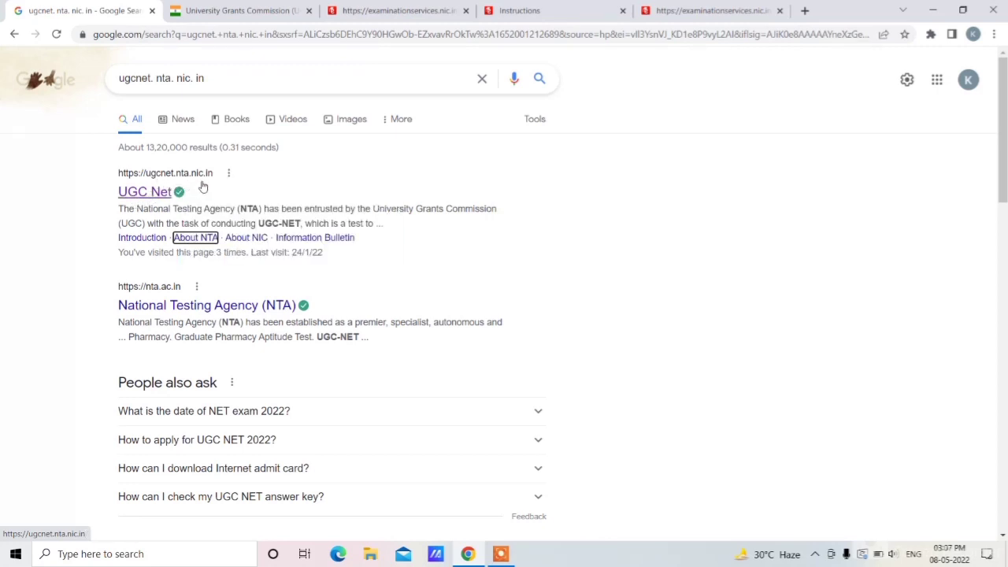
# Read the UGC NET home page down to Candidate Activity and move to the application portal's sign-in page.
pyautogui.click(254, 16)
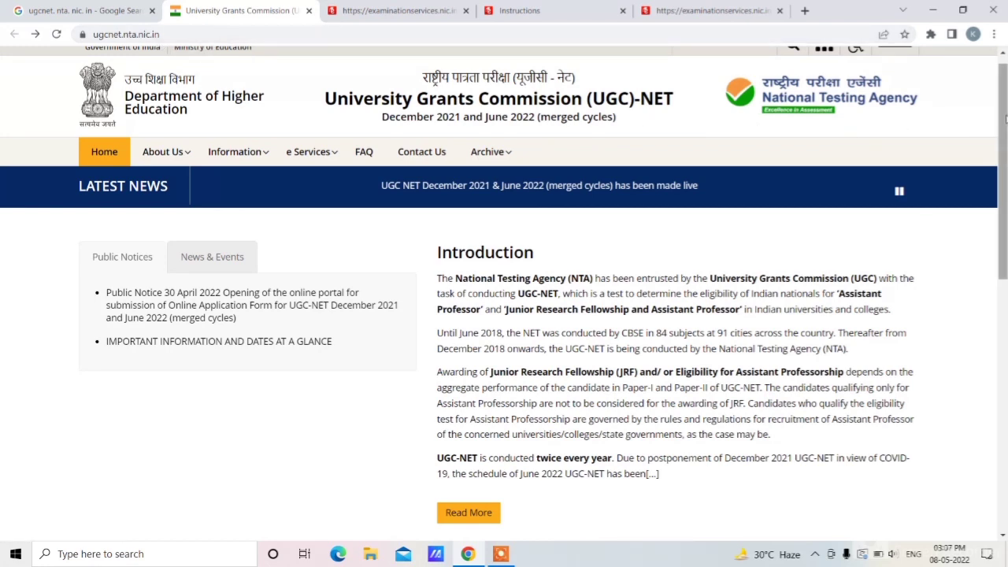
pyautogui.scroll(1, 1002, 110)
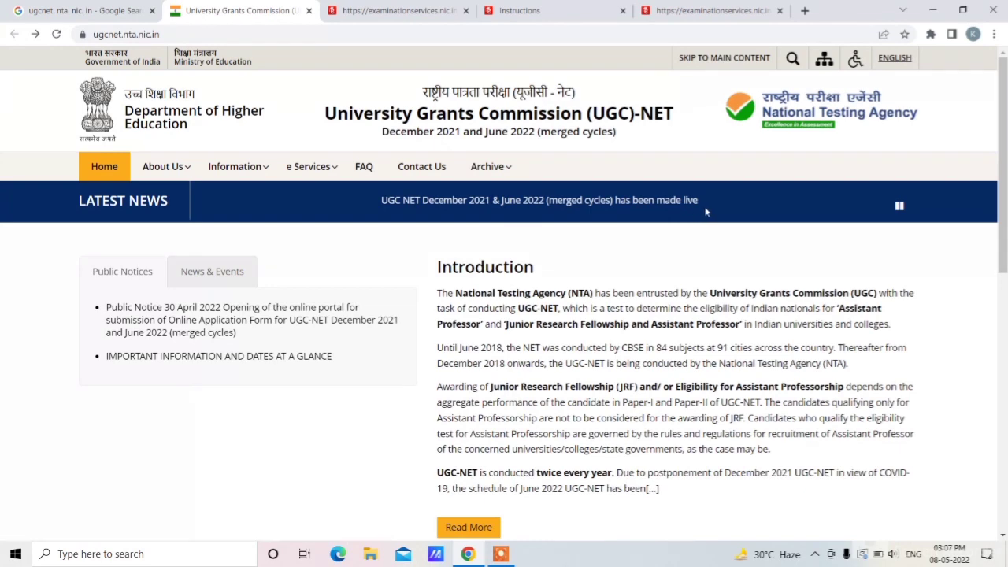
pyautogui.moveTo(1004, 157); pyautogui.dragTo(1003, 327)
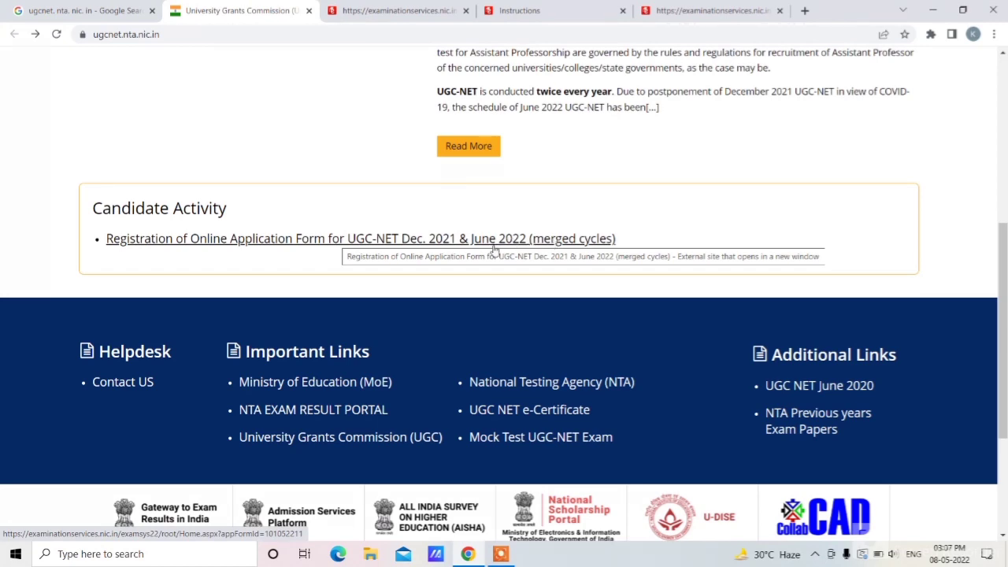
pyautogui.click(404, 13)
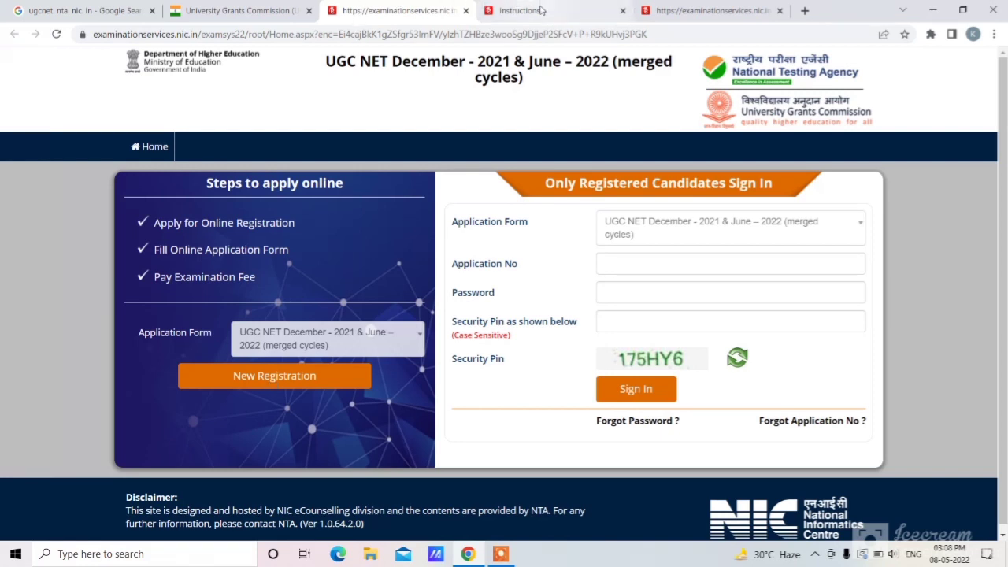
# Read the instructions to the end, accept the Information Bulletin declaration, and proceed to Application Form Step 1.
pyautogui.click(540, 10)
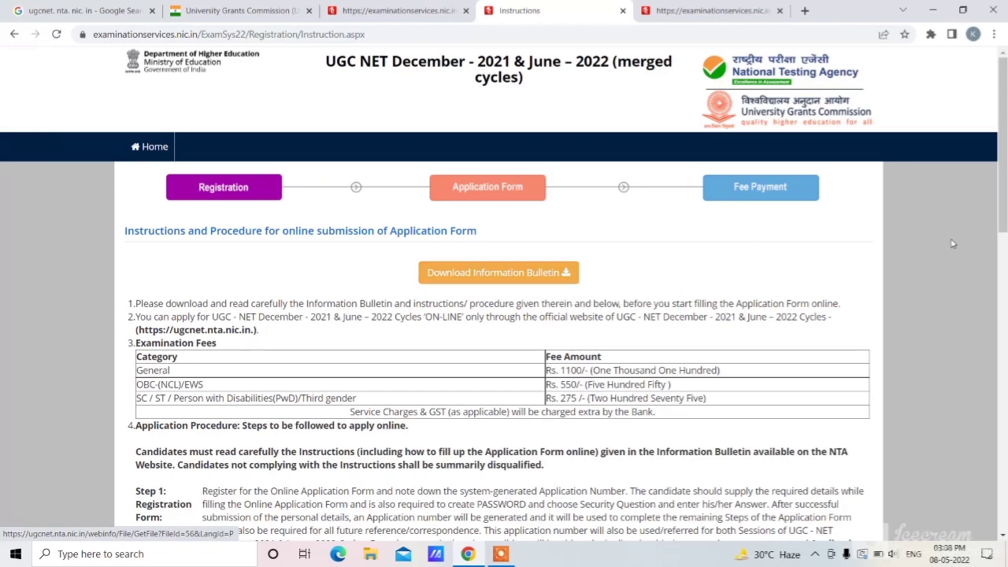
pyautogui.moveTo(1003, 176); pyautogui.dragTo(1005, 371)
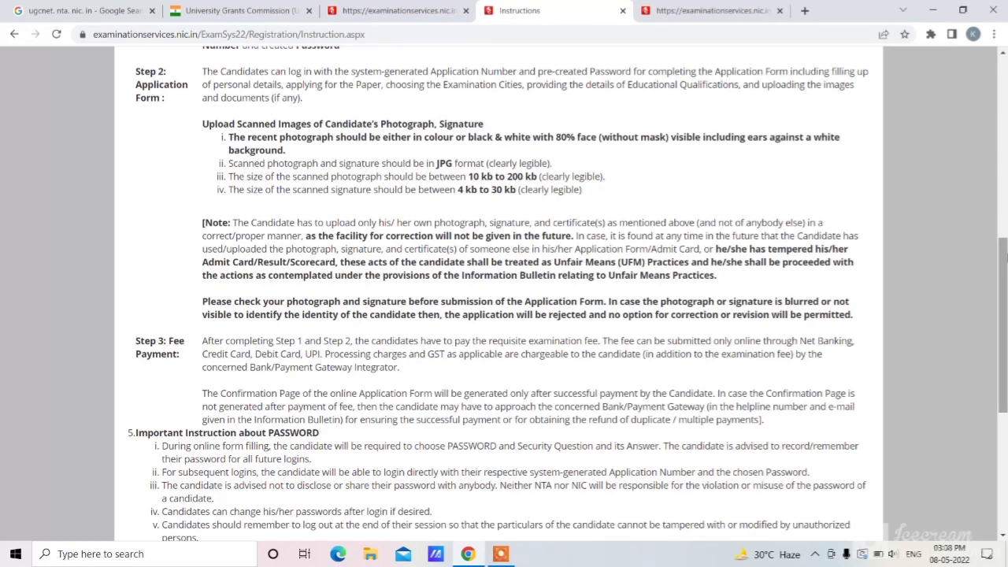
pyautogui.moveTo(1004, 258); pyautogui.dragTo(1004, 266)
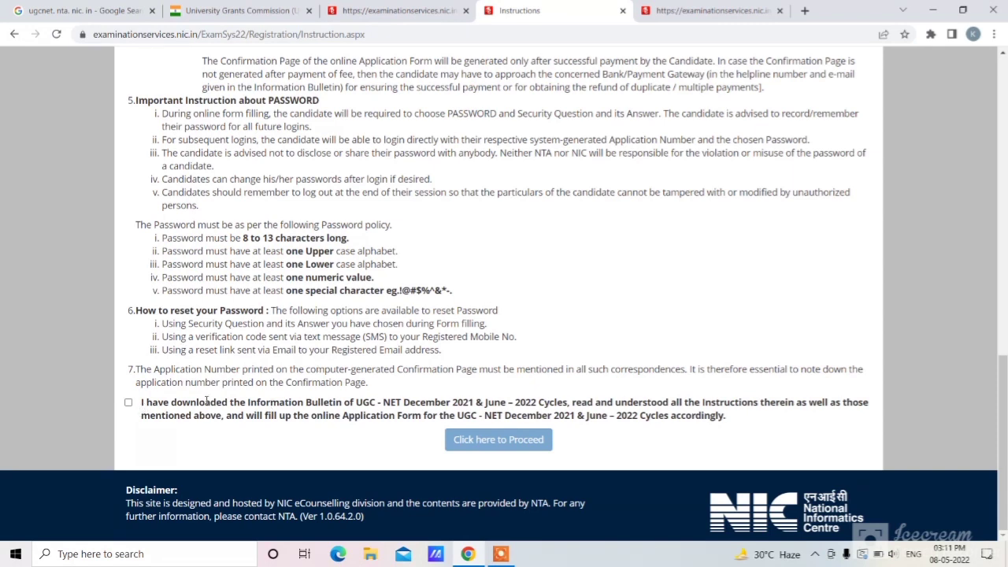
pyautogui.click(128, 403)
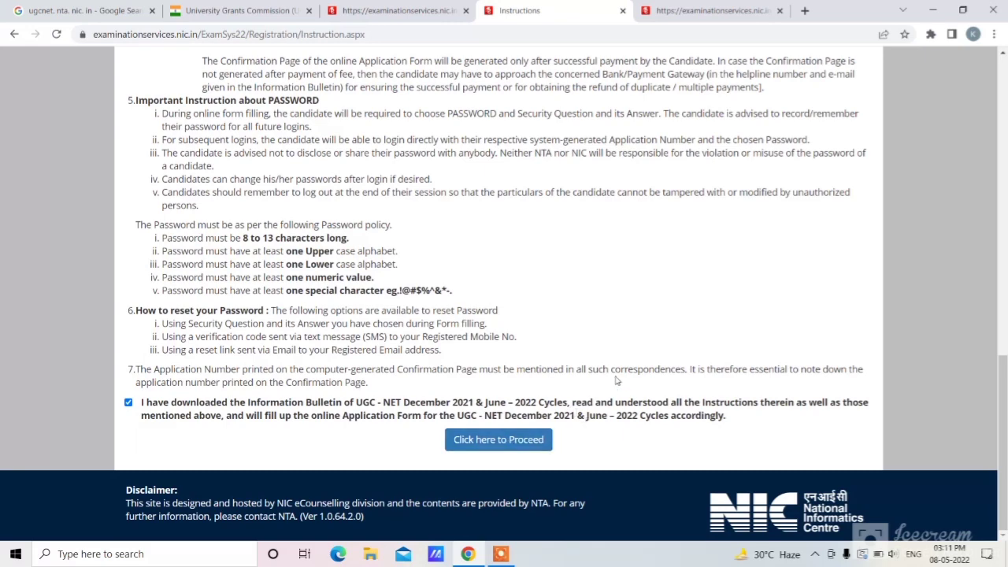
pyautogui.click(707, 11)
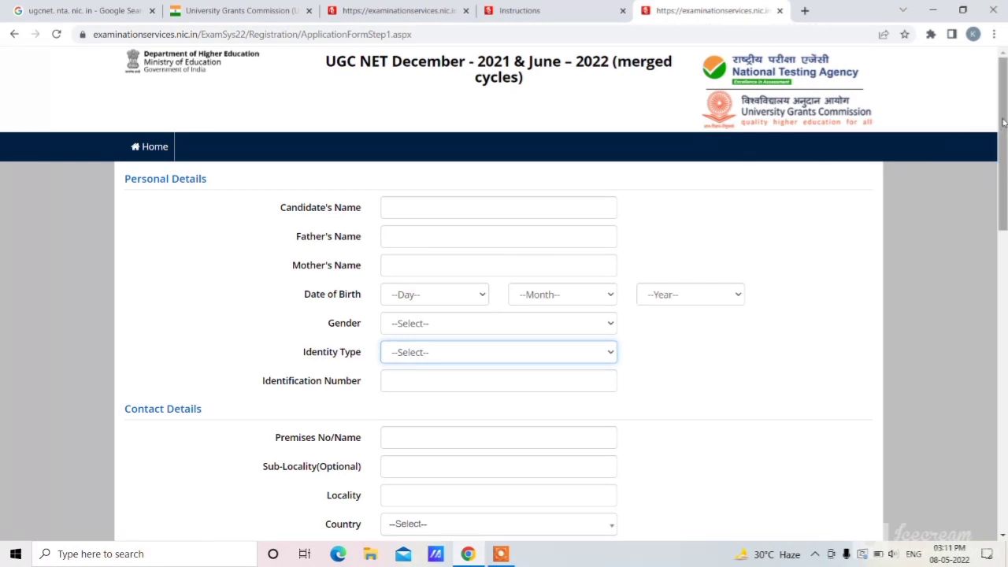
pyautogui.moveTo(1003, 122); pyautogui.dragTo(1003, 137)
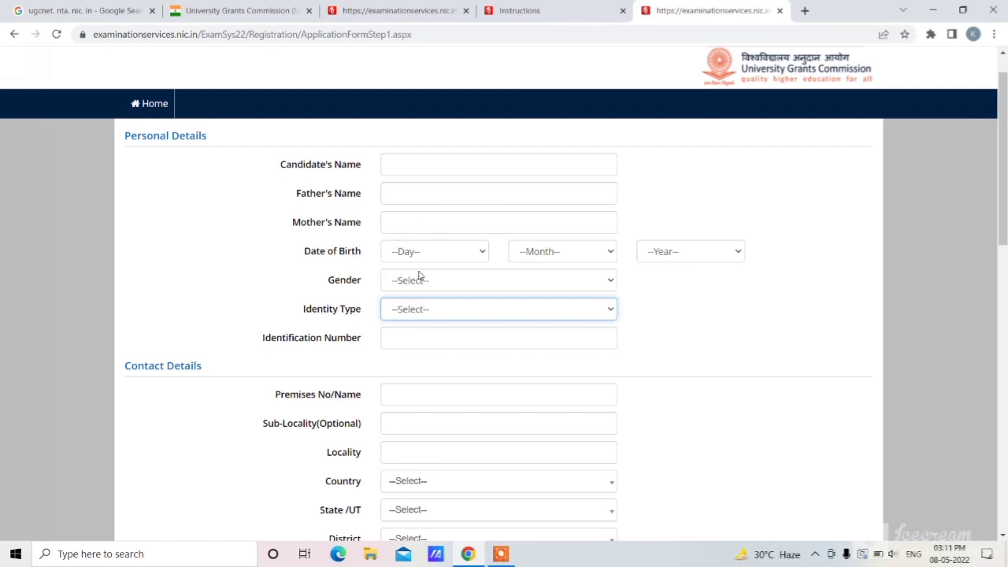
pyautogui.click(596, 317)
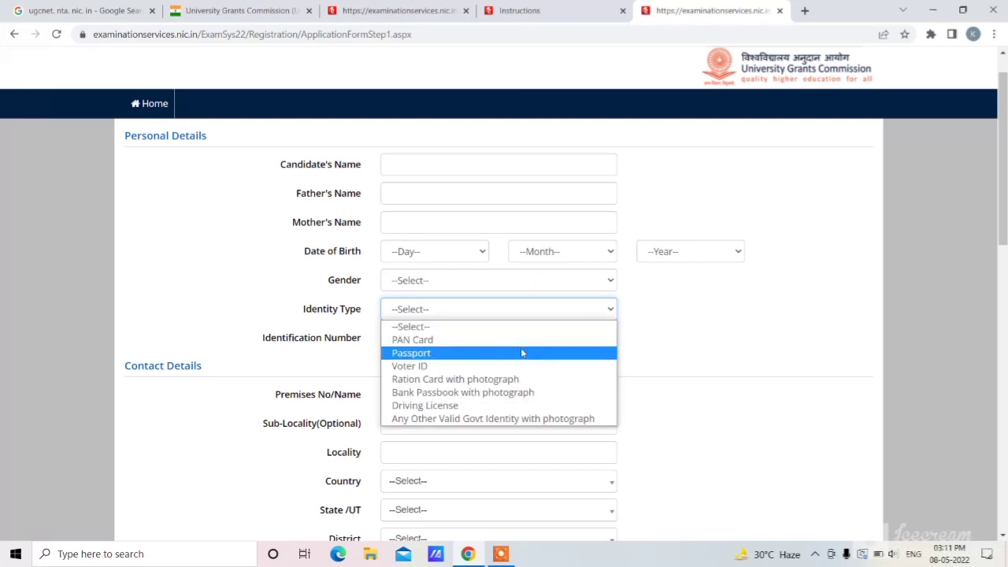
pyautogui.click(525, 309)
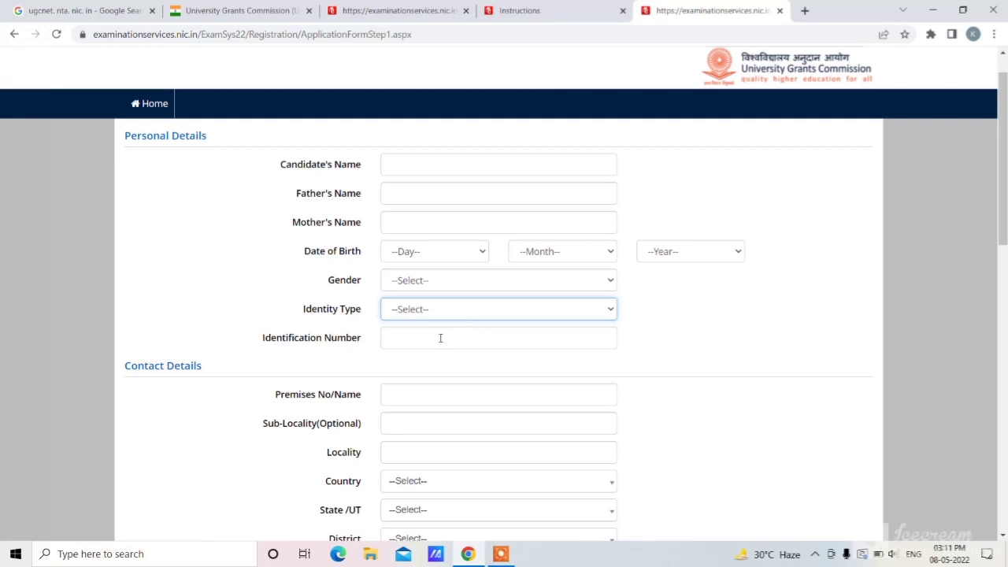
pyautogui.click(438, 338)
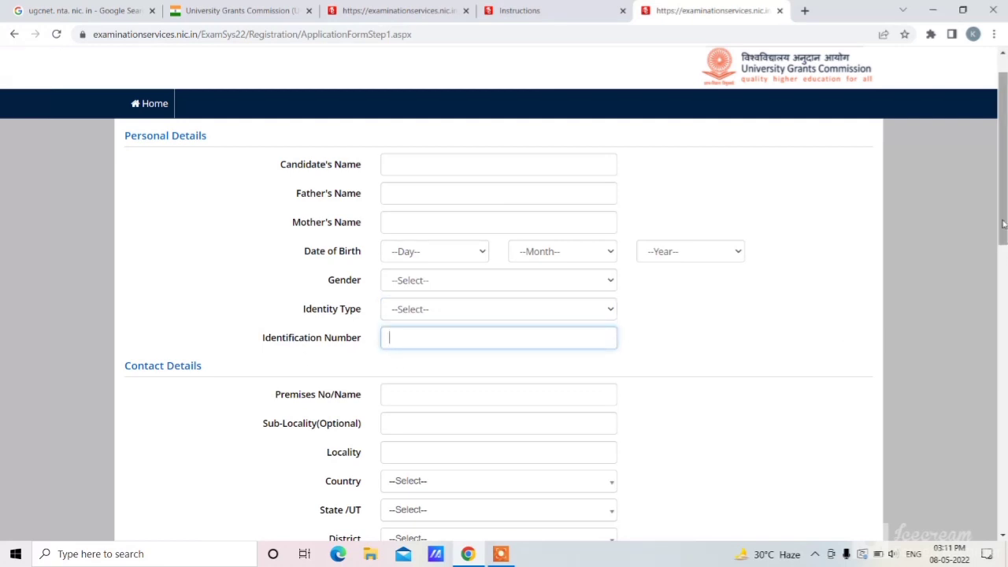
pyautogui.scroll(-2, 1004, 256)
pyautogui.scroll(-1, 1004, 266)
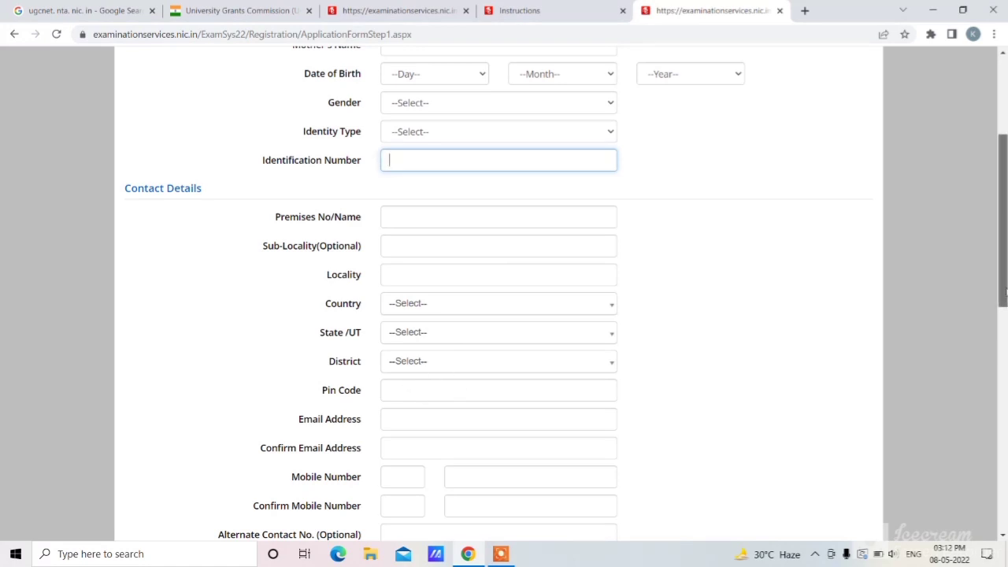
pyautogui.moveTo(1005, 308); pyautogui.dragTo(1005, 355)
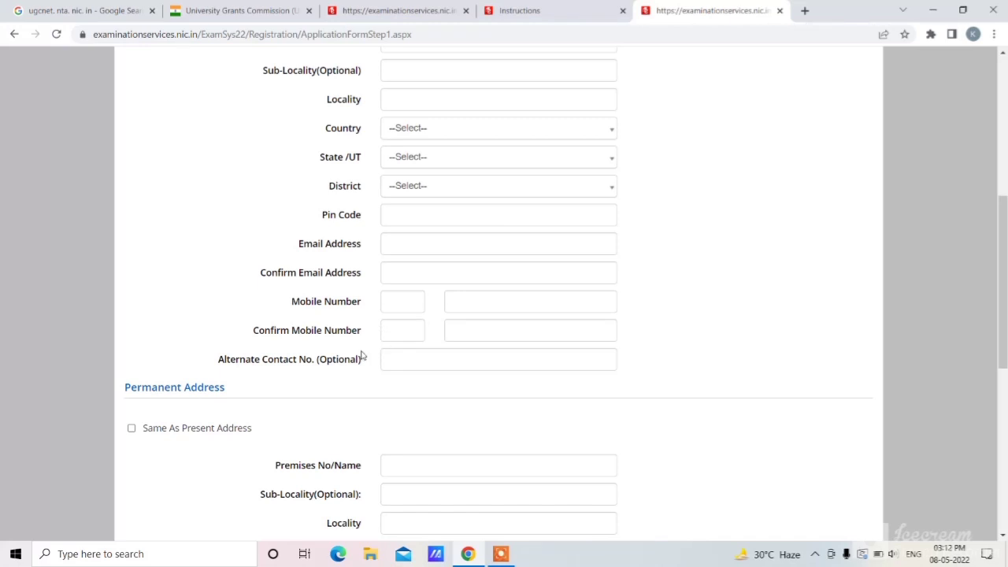
pyautogui.click(1003, 535)
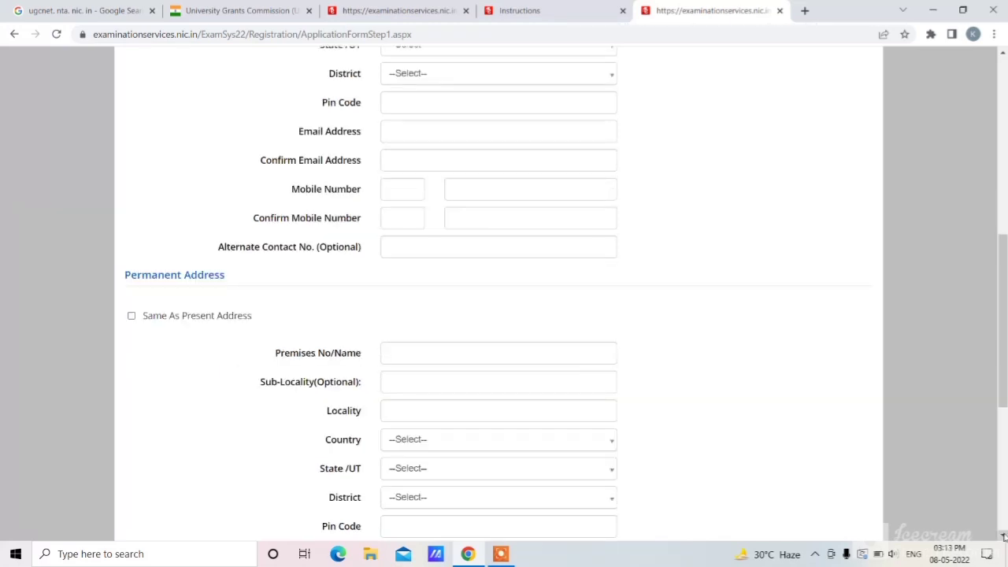
pyautogui.click(1003, 536)
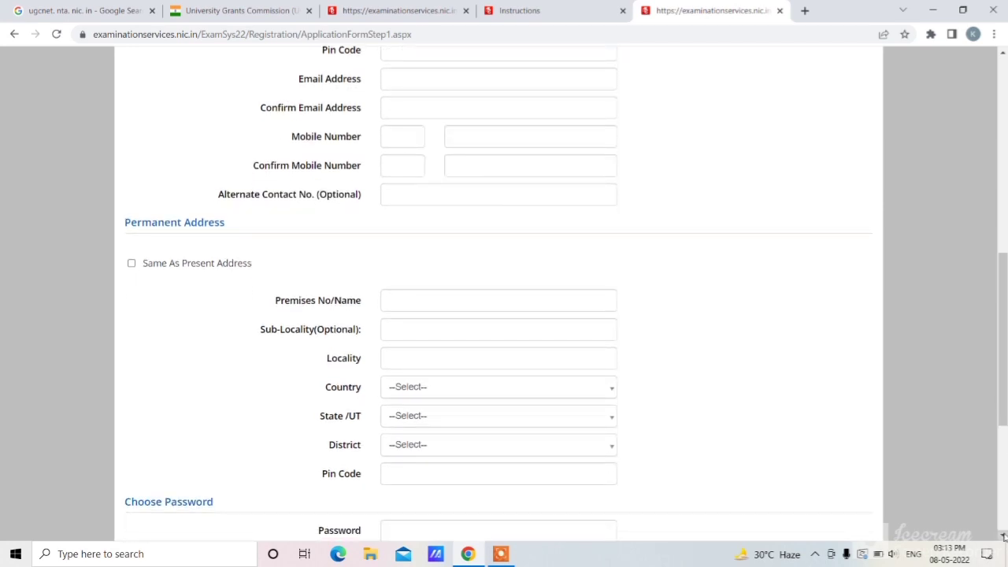
pyautogui.click(1003, 535)
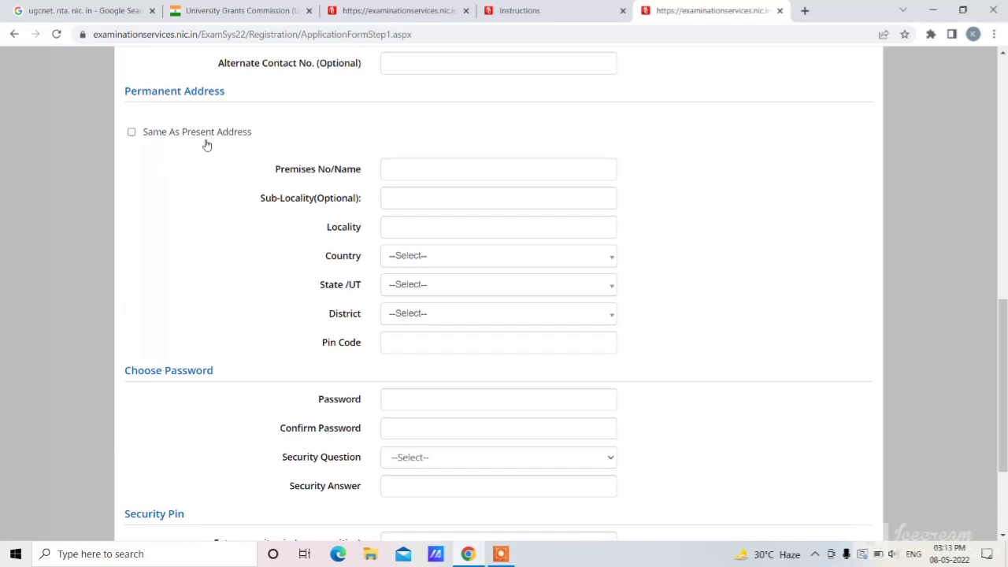
pyautogui.click(132, 132)
pyautogui.click(131, 133)
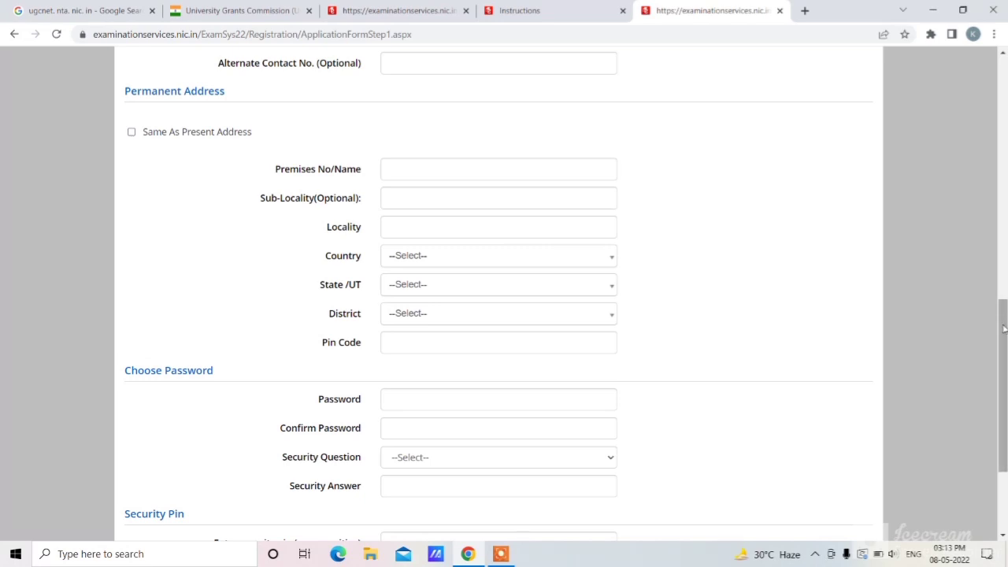
pyautogui.moveTo(1002, 329); pyautogui.dragTo(1004, 372)
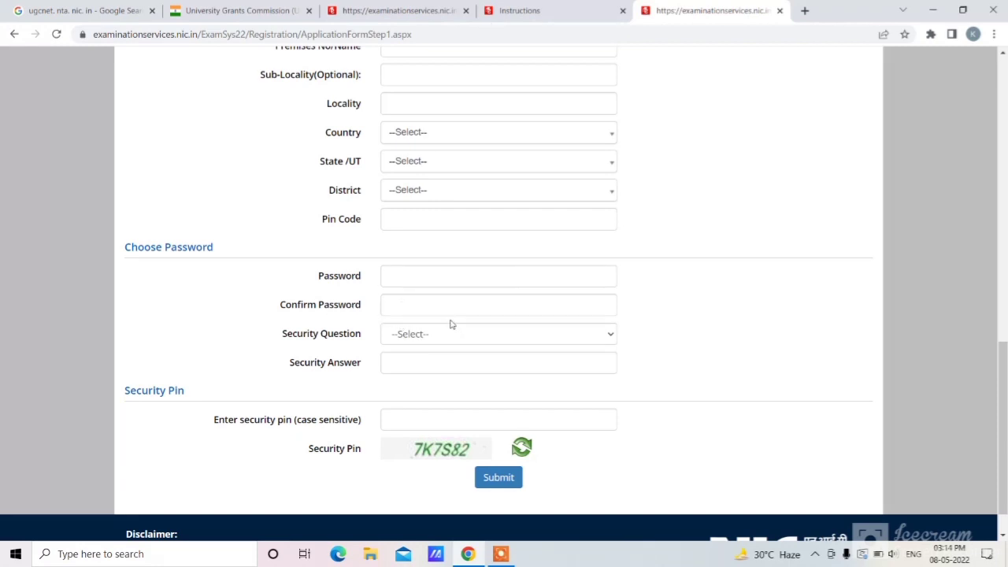
# Check the security question list, leaving the favourite-book question selected.
pyautogui.click(485, 343)
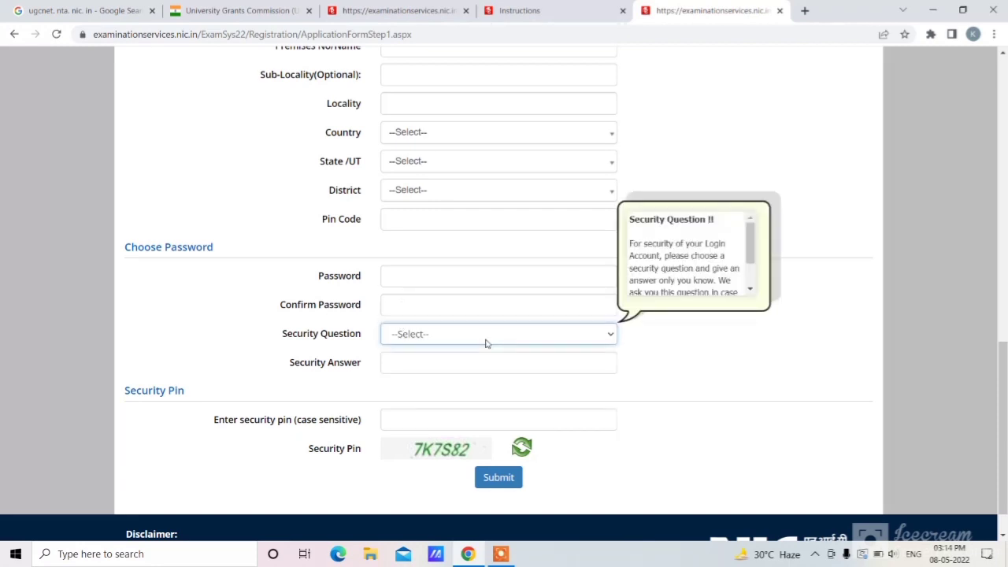
pyautogui.click(486, 343)
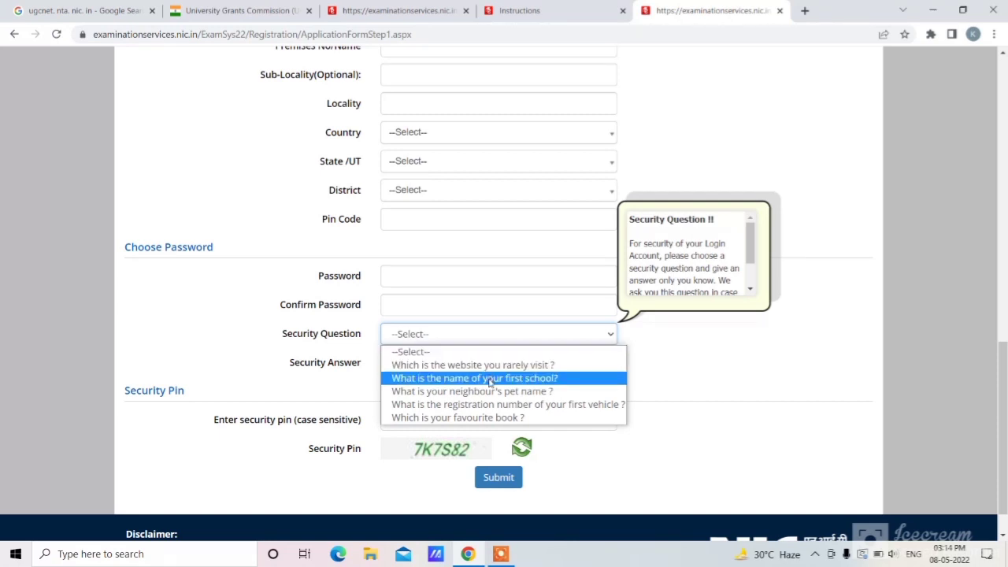
pyautogui.click(487, 334)
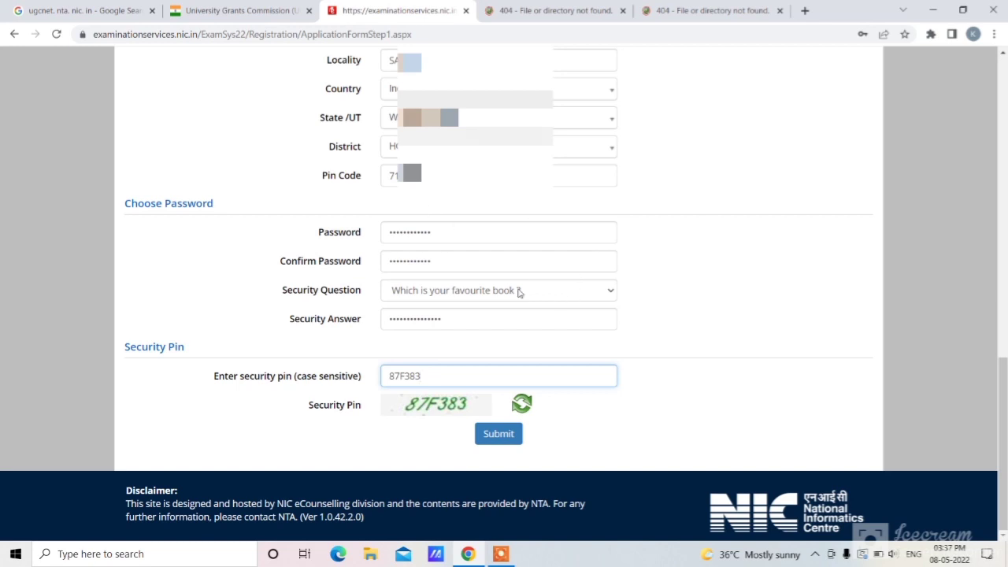
pyautogui.click(464, 234)
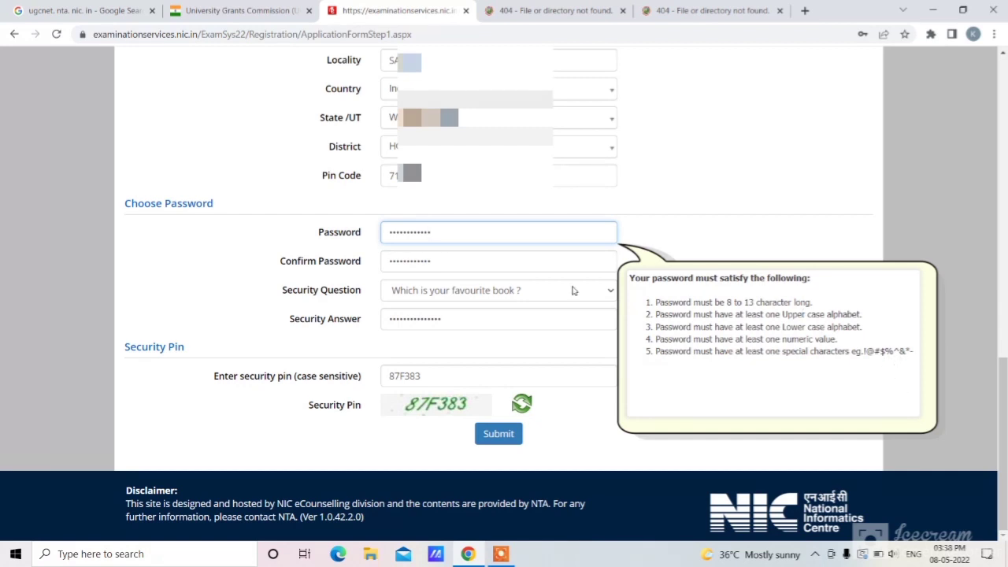
pyautogui.click(486, 264)
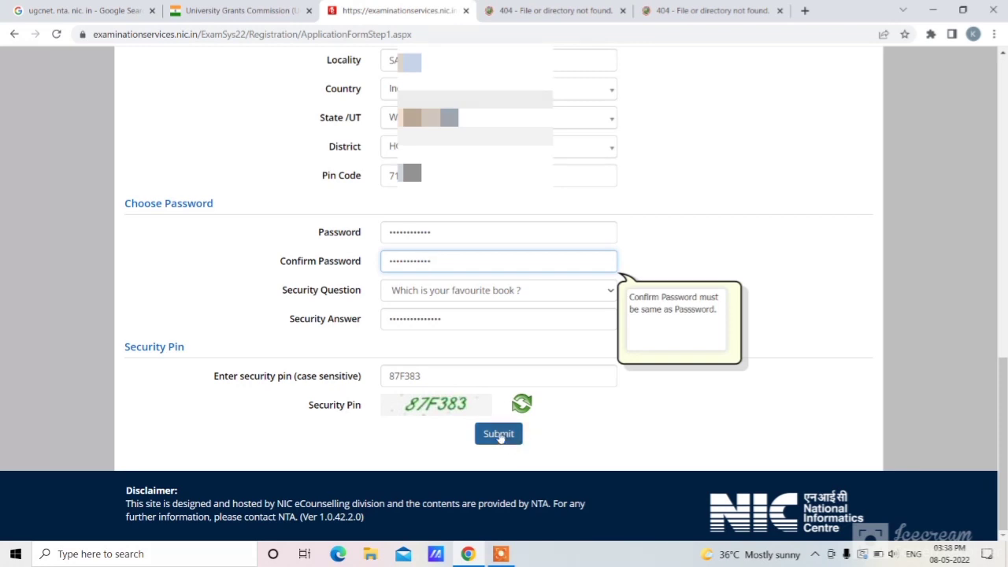
# Submit the form for review and confirm My Name and Date of Birth as correct.
pyautogui.click(500, 436)
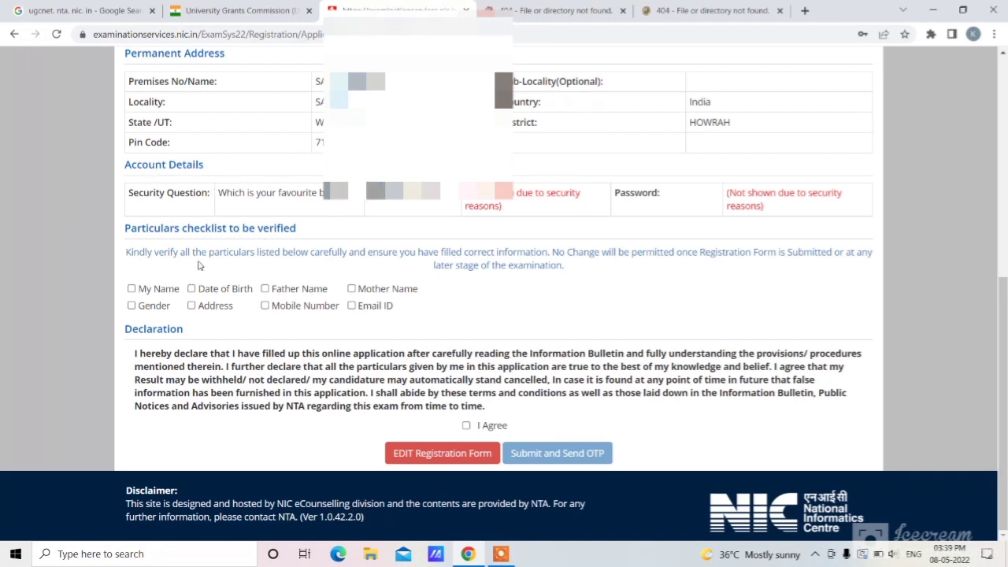
pyautogui.click(134, 289)
pyautogui.click(191, 289)
# Tick Mother Name, Father Name, Gender, Address, Mobile Number and Email ID as verified, then agree to the declaration.
pyautogui.click(352, 289)
pyautogui.click(265, 289)
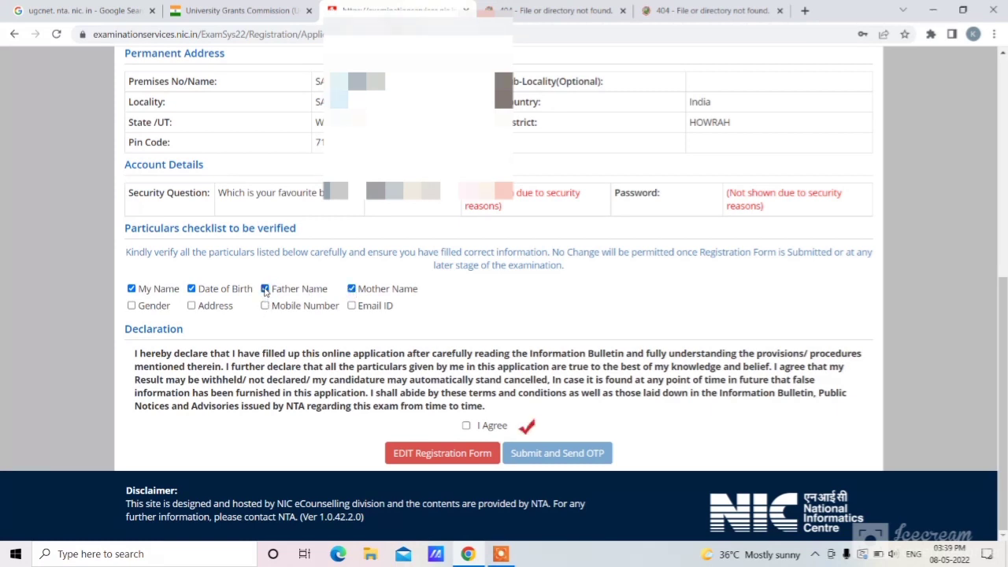
pyautogui.click(132, 306)
pyautogui.click(190, 307)
pyautogui.click(265, 306)
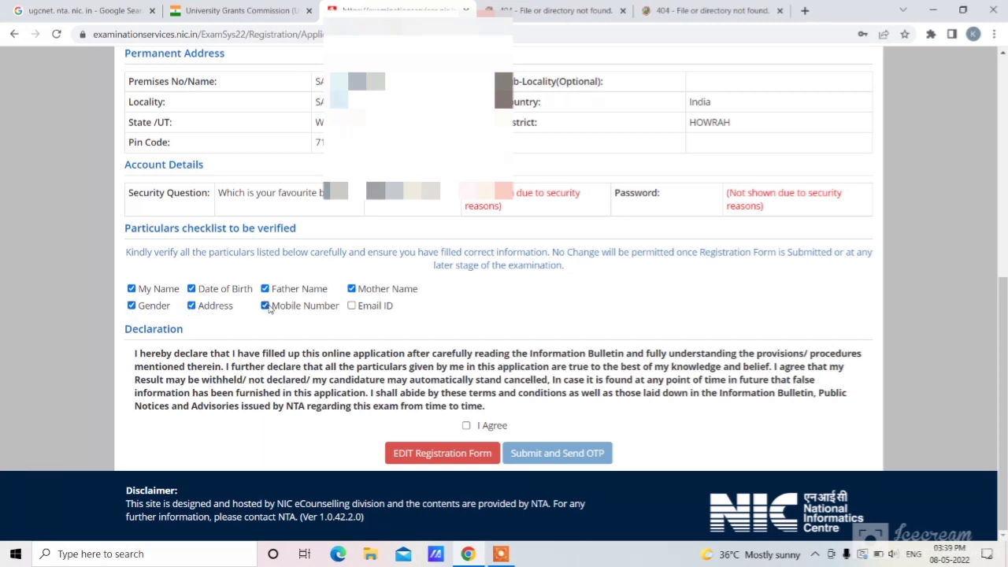
pyautogui.click(352, 306)
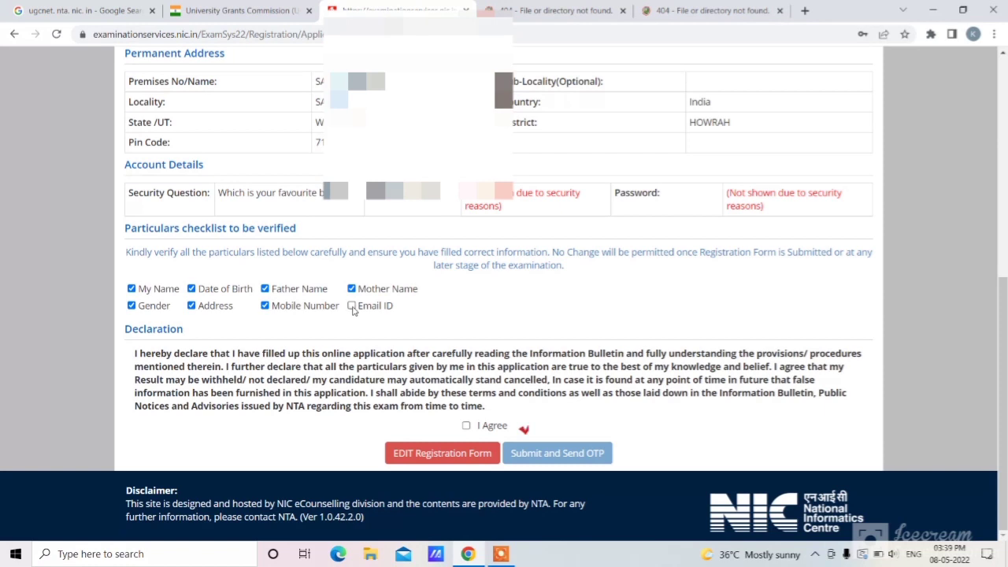
pyautogui.click(468, 427)
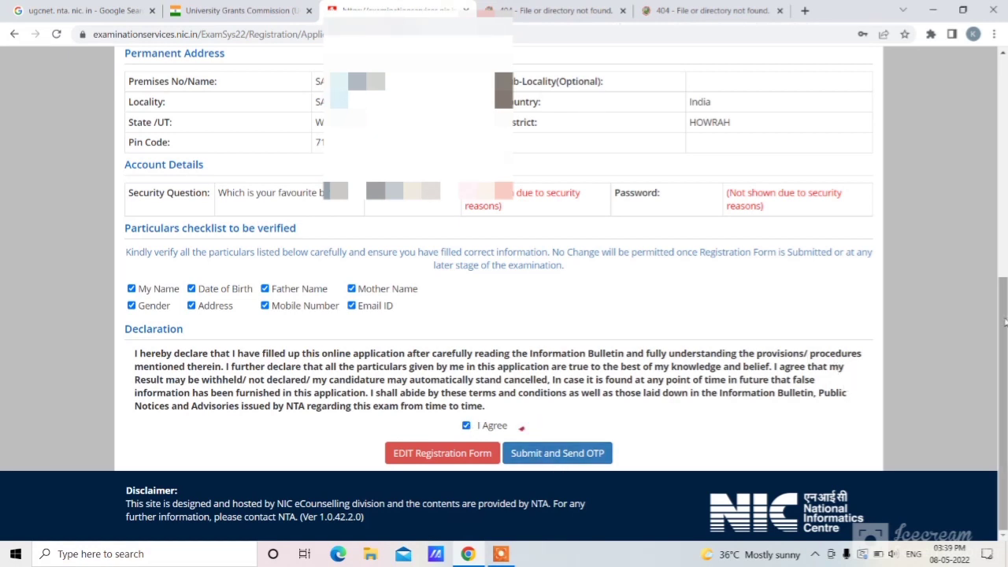
# Review the whole registration page, then submit it with 'Submit and Send OTP' and confirm Yes.
pyautogui.scroll(3, 1001, 319)
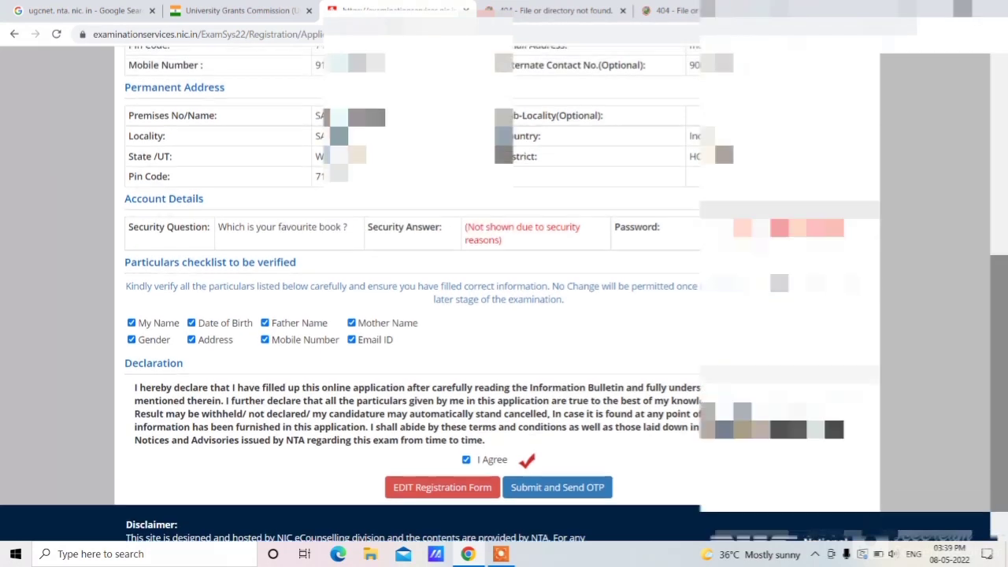
pyautogui.scroll(3, 1002, 319)
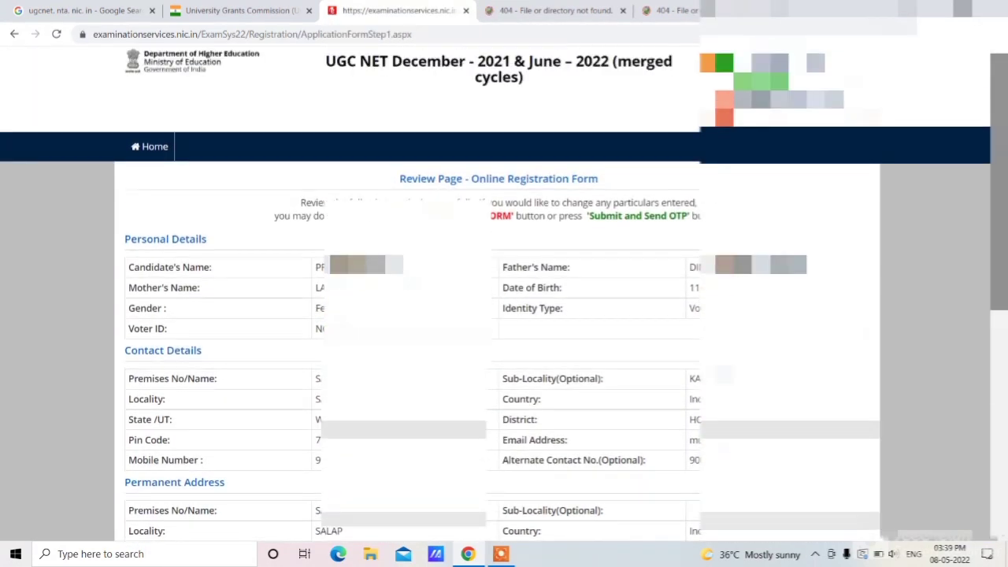
pyautogui.scroll(-1, 1002, 319)
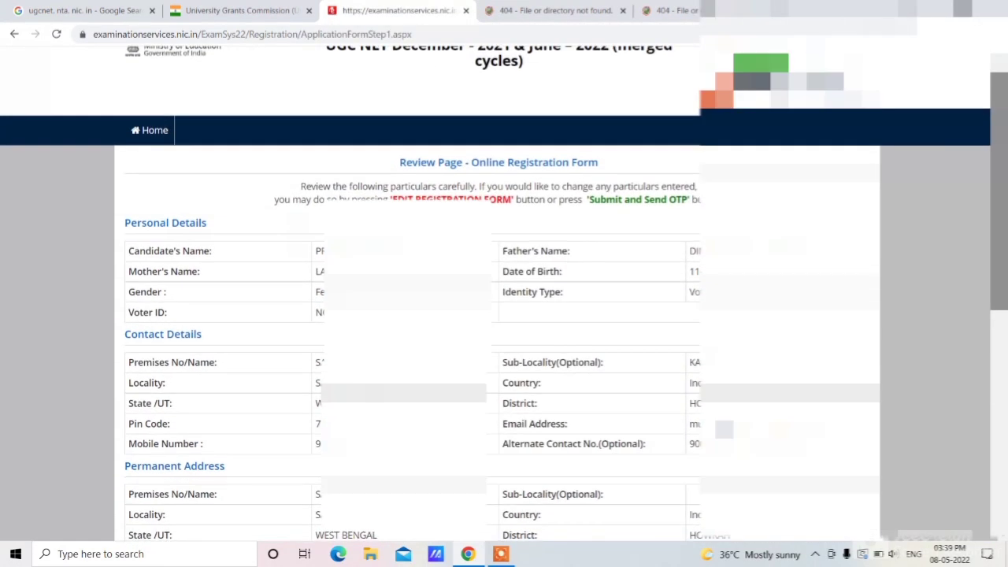
pyautogui.scroll(-1, 504, 315)
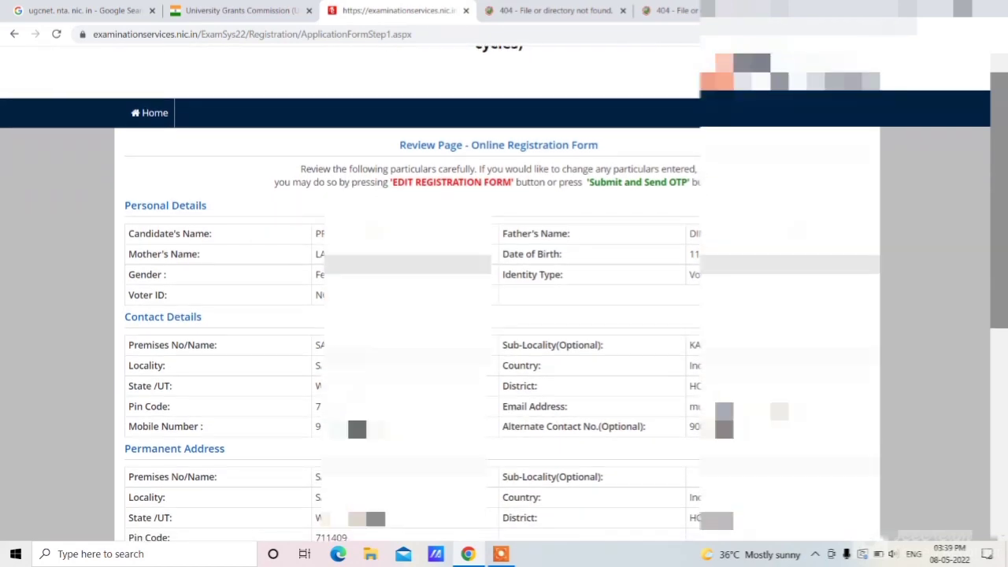
pyautogui.scroll(-2, 504, 315)
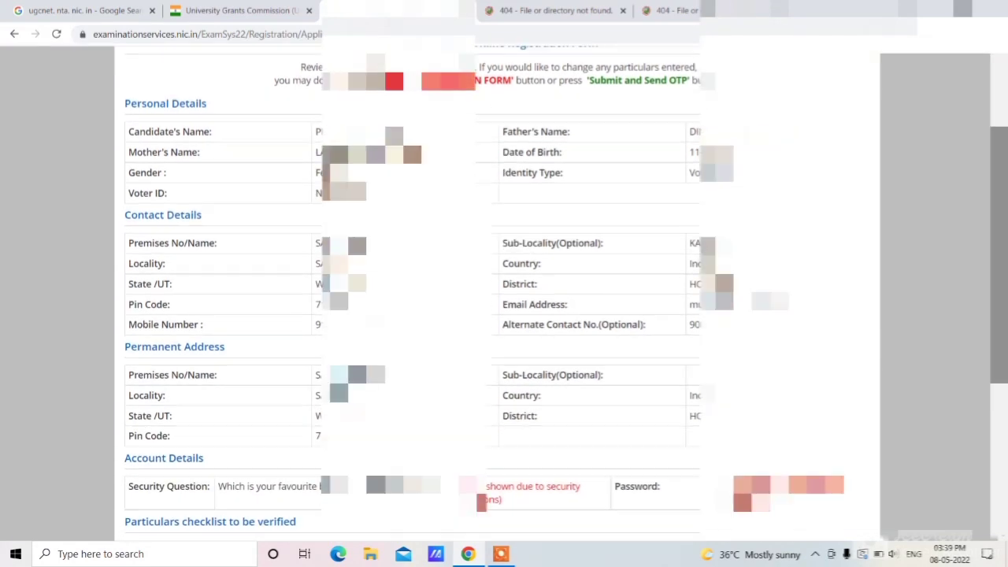
pyautogui.scroll(-2, 504, 315)
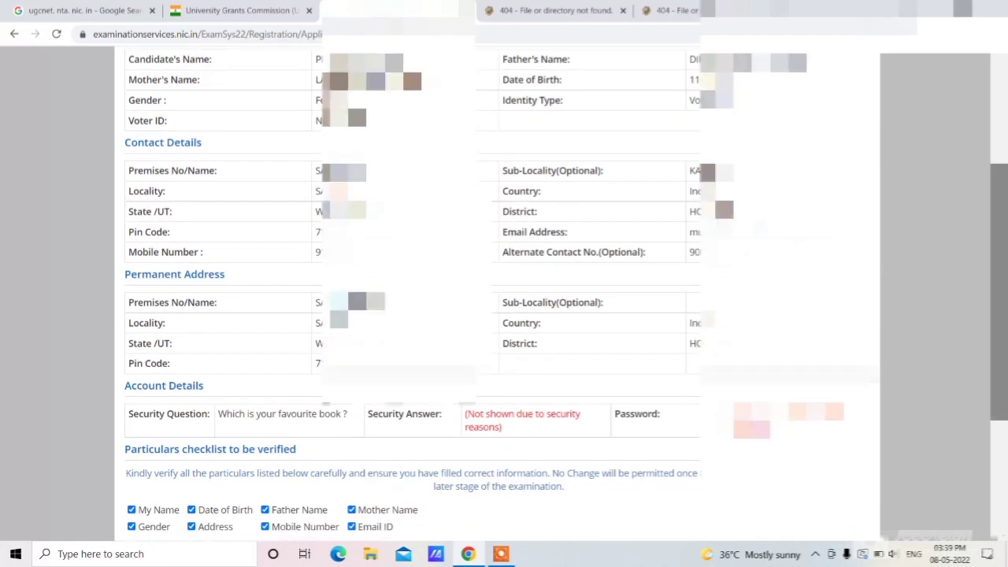
pyautogui.scroll(-2, 504, 315)
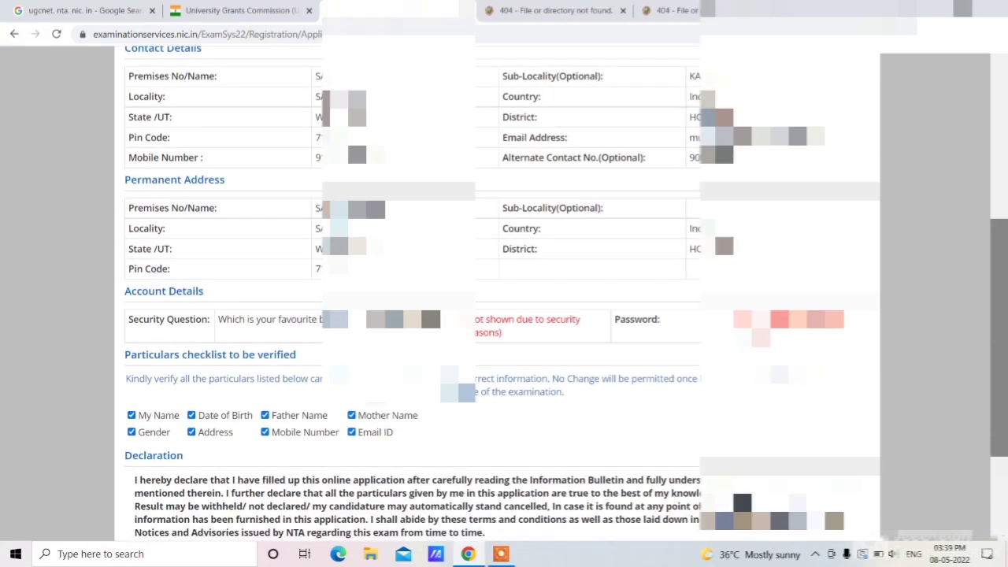
pyautogui.scroll(-3, 504, 315)
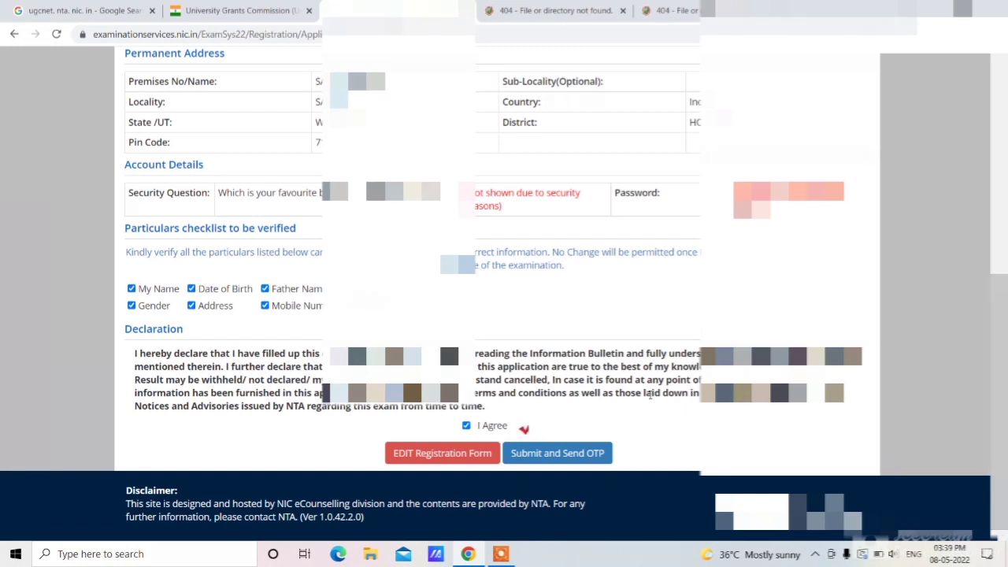
pyautogui.click(547, 455)
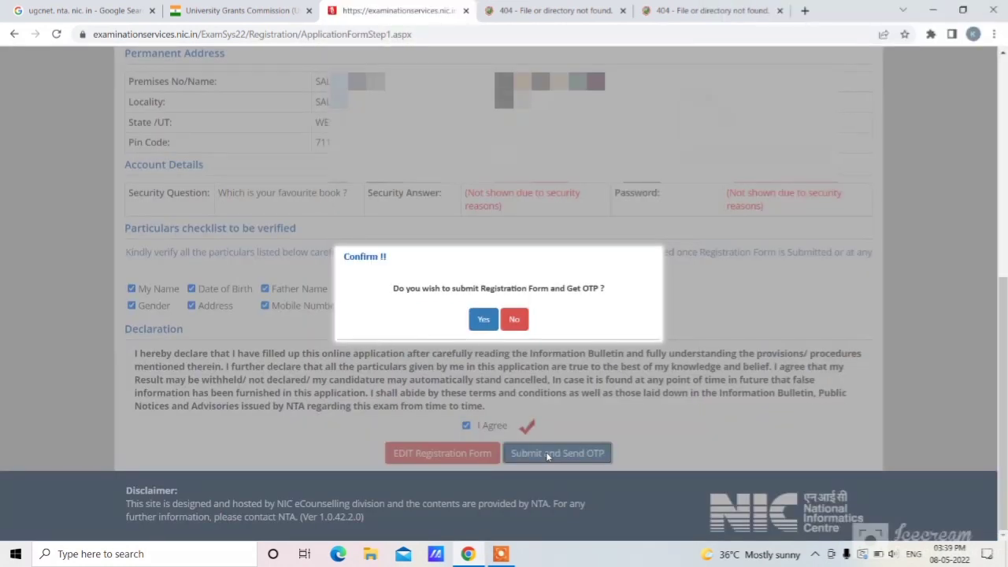
pyautogui.click(484, 320)
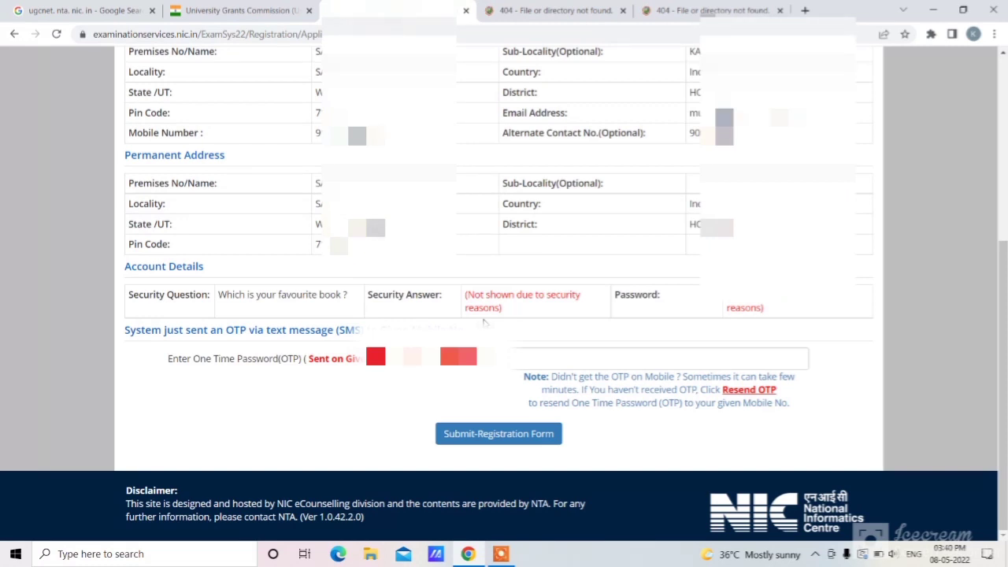
# Enter the one-time password received by SMS and submit the registration form.
pyautogui.click(534, 362)
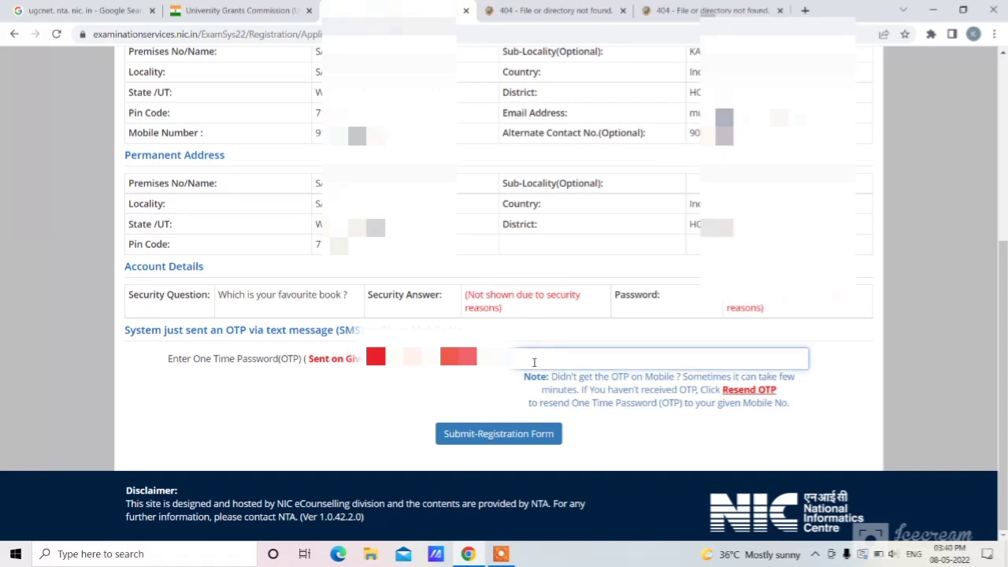
pyautogui.click(524, 435)
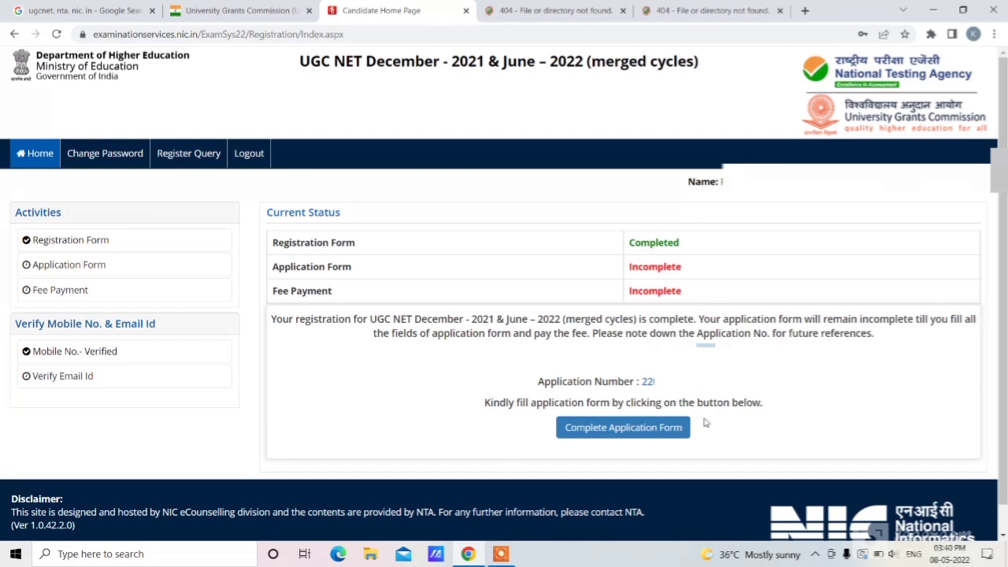
# Start the application form and open its Personal Details step.
pyautogui.click(638, 435)
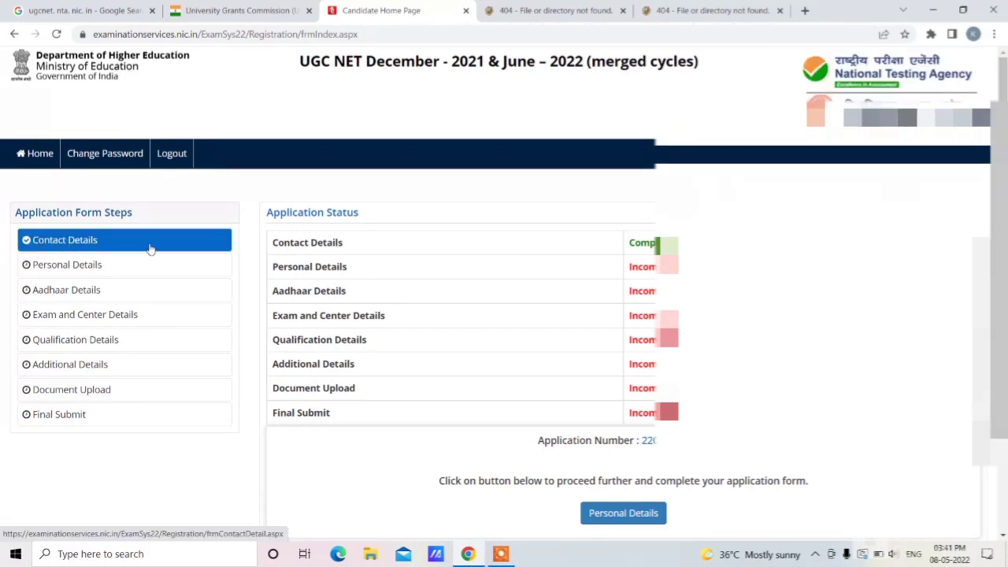
pyautogui.click(106, 271)
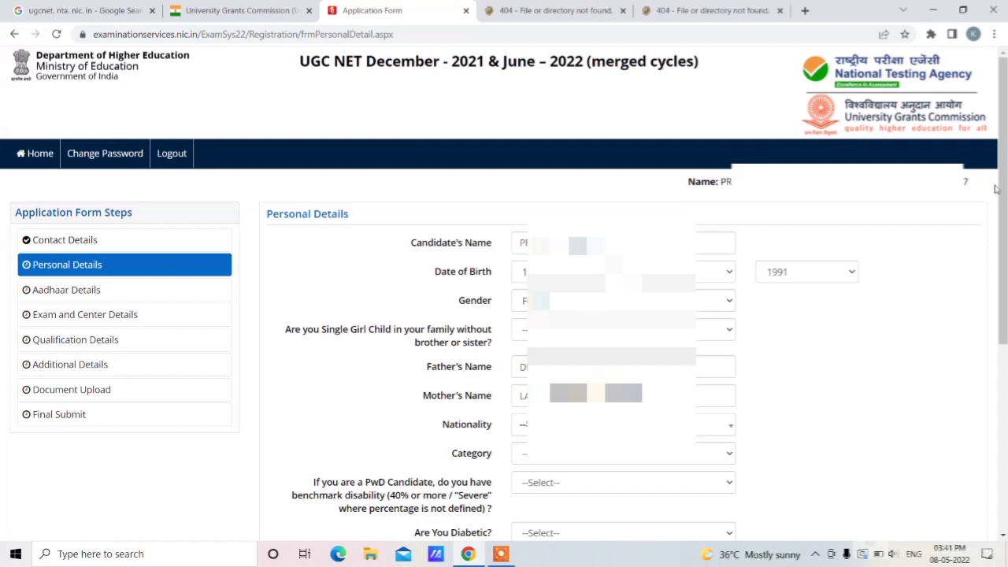
# Complete the Personal Details page with Sanskrit as postgraduate subject, then Save & Next and confirm Yes.
pyautogui.moveTo(1003, 189); pyautogui.dragTo(1003, 255)
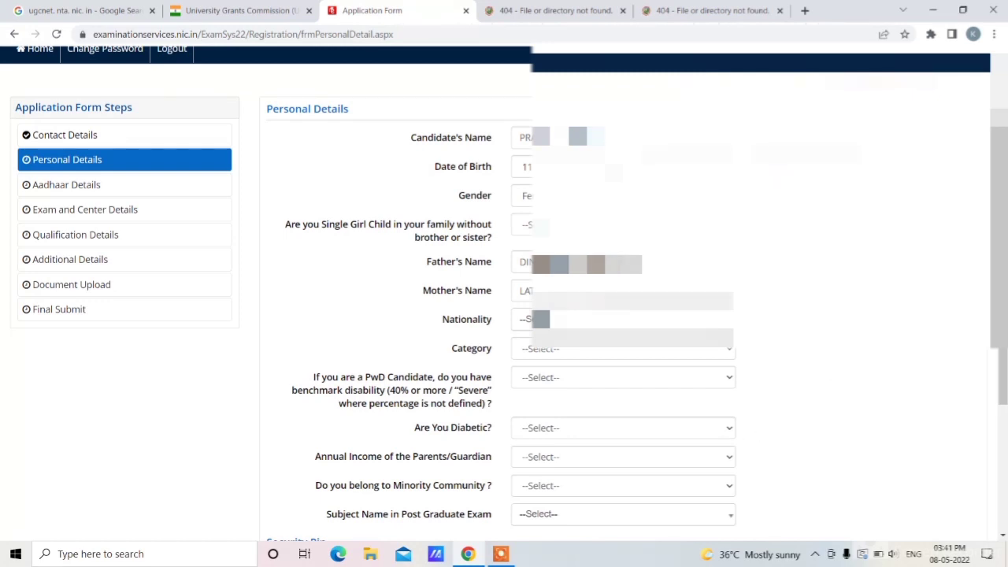
pyautogui.moveTo(999, 335); pyautogui.dragTo(994, 408)
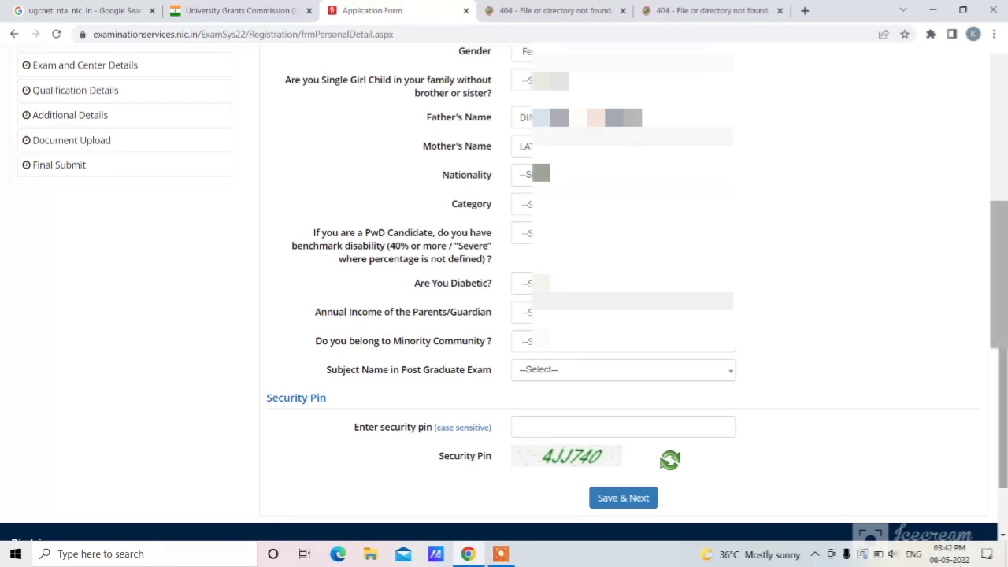
pyautogui.moveTo(1003, 344); pyautogui.dragTo(1002, 118)
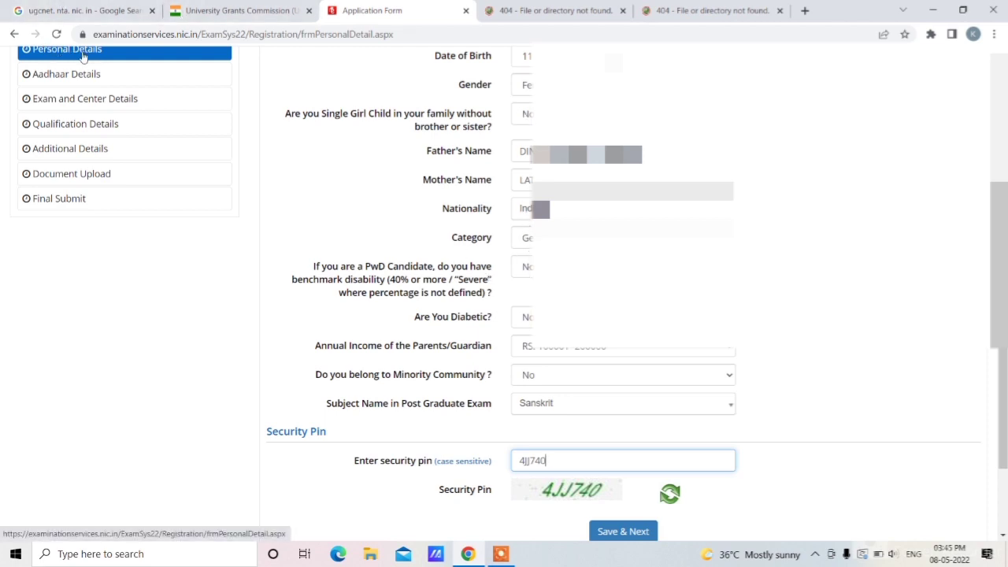
pyautogui.click(67, 74)
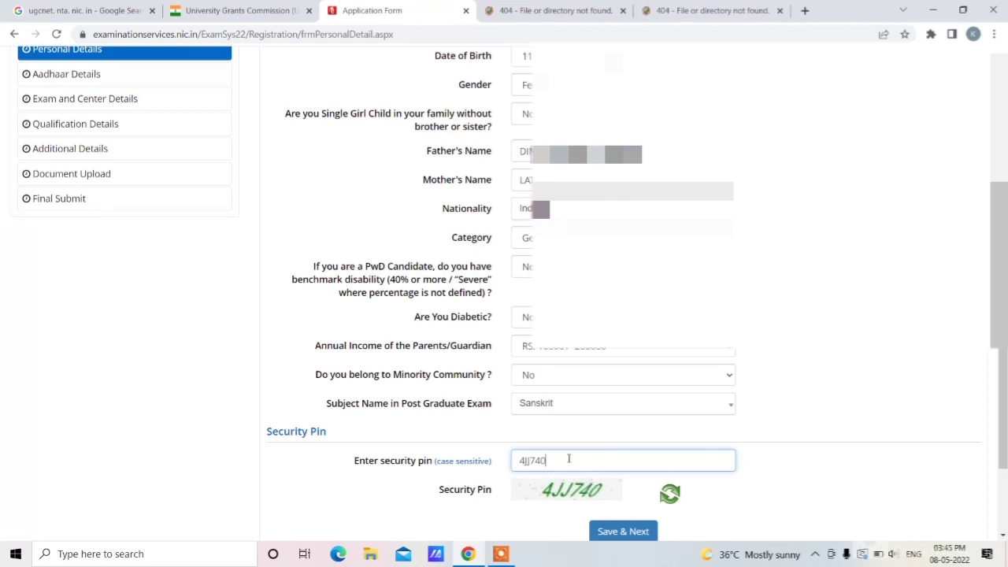
pyautogui.click(622, 533)
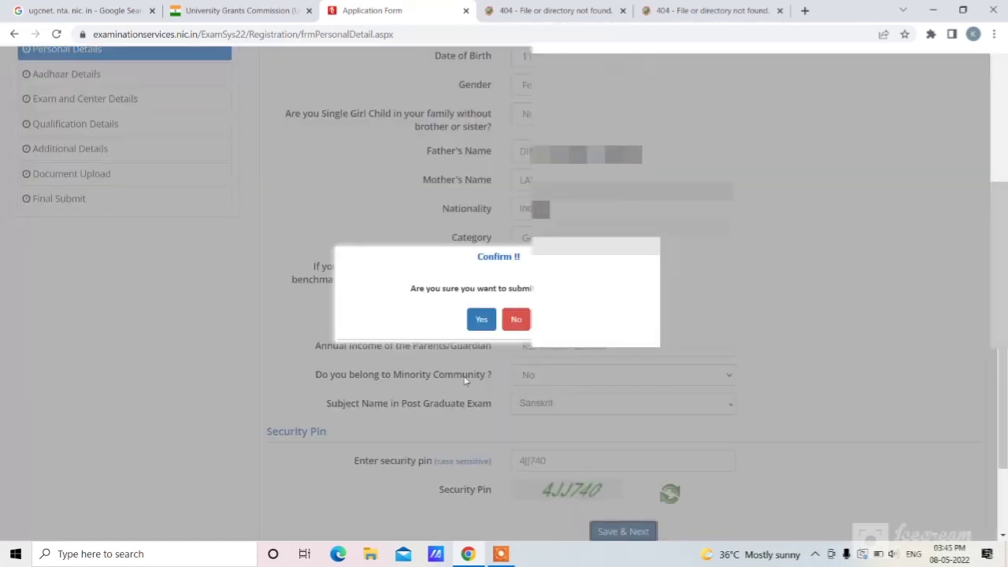
pyautogui.click(481, 316)
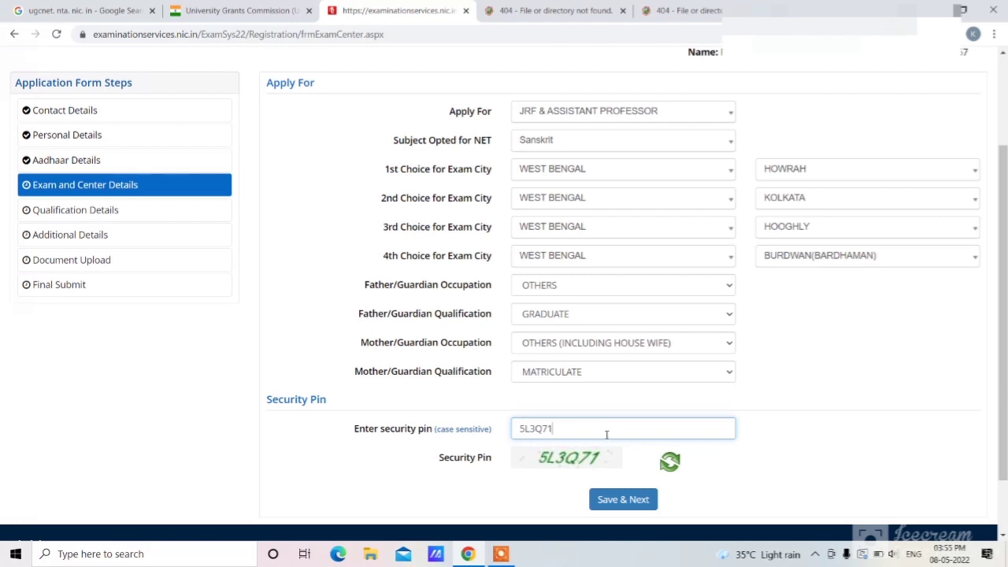
# Save the Exam and Center Details (JRF & Assistant Professor, Sanskrit, four West Bengal cities) and confirm.
pyautogui.click(627, 501)
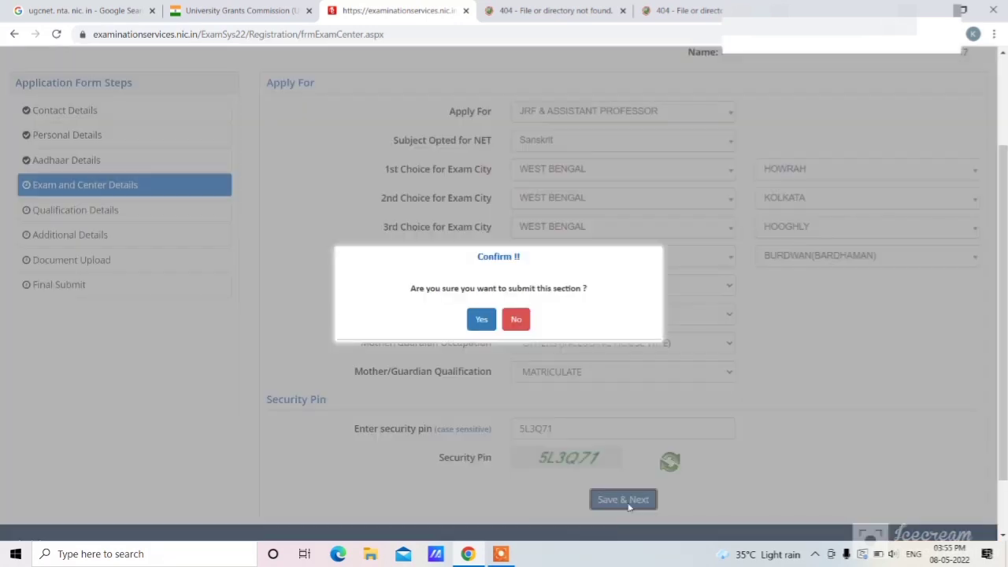
pyautogui.click(481, 320)
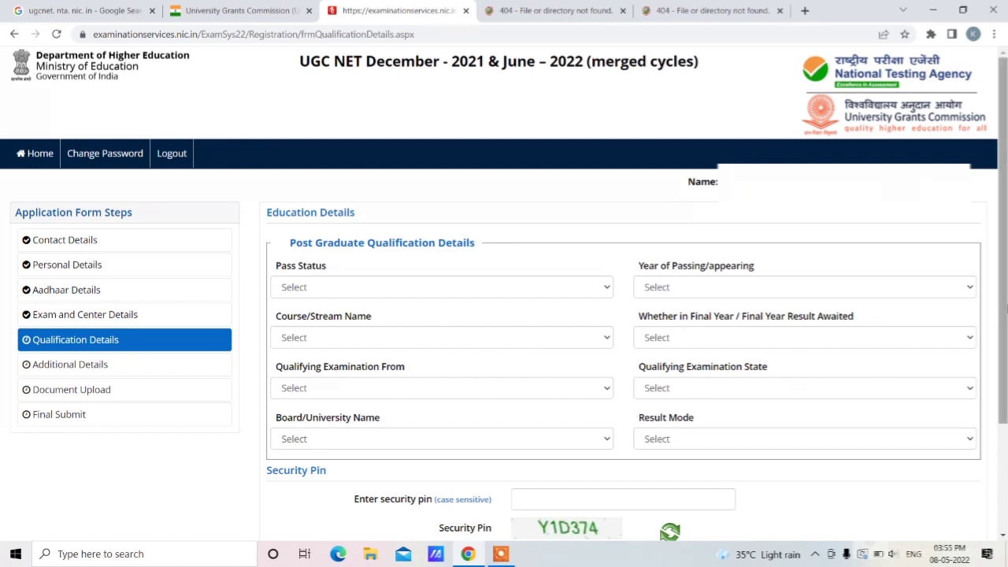
# Save the 2020 MA qualification from The University of Burdwan (564/800 marks) and confirm.
pyautogui.scroll(-1, 989, 383)
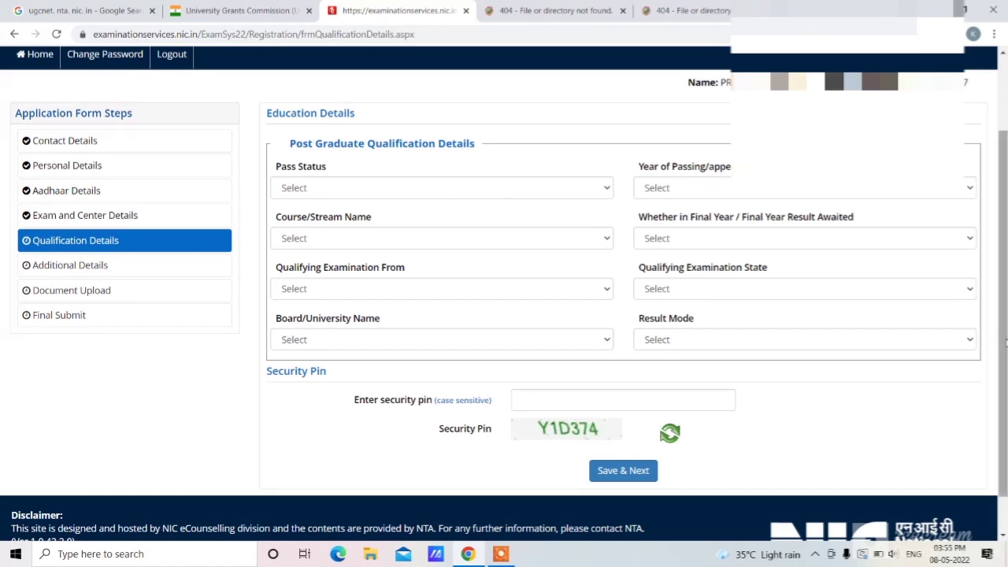
pyautogui.moveTo(1006, 343); pyautogui.dragTo(998, 316)
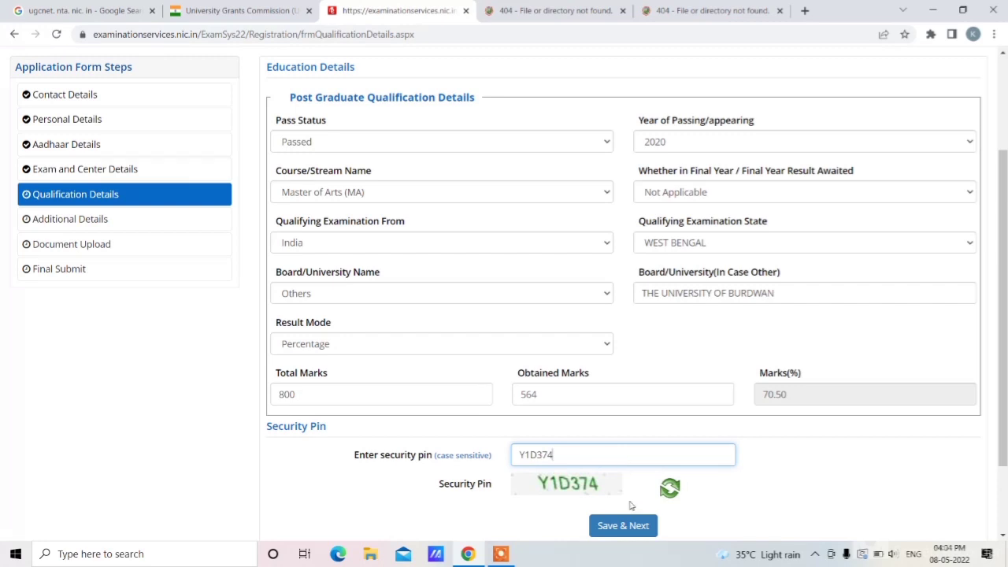
pyautogui.click(621, 528)
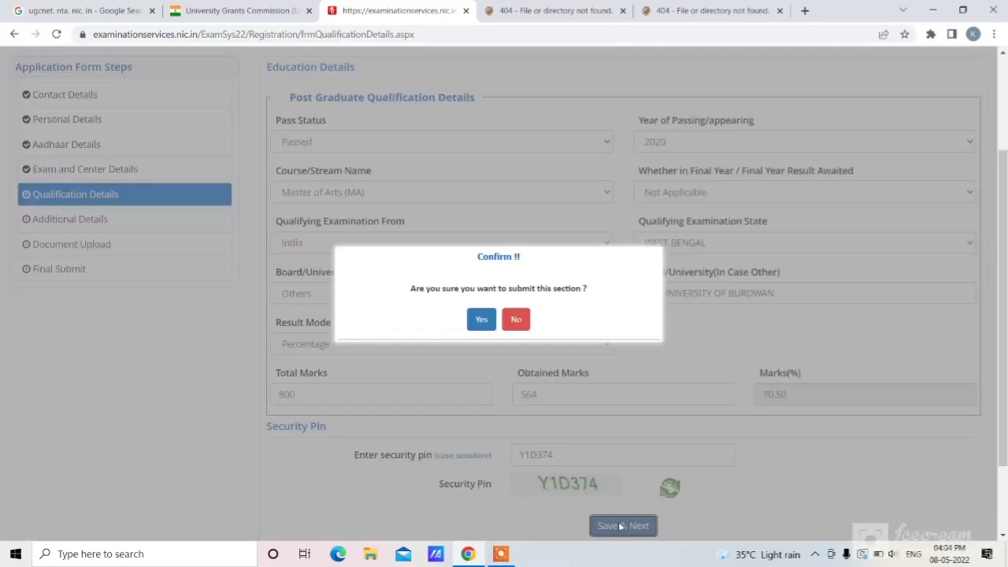
pyautogui.click(480, 322)
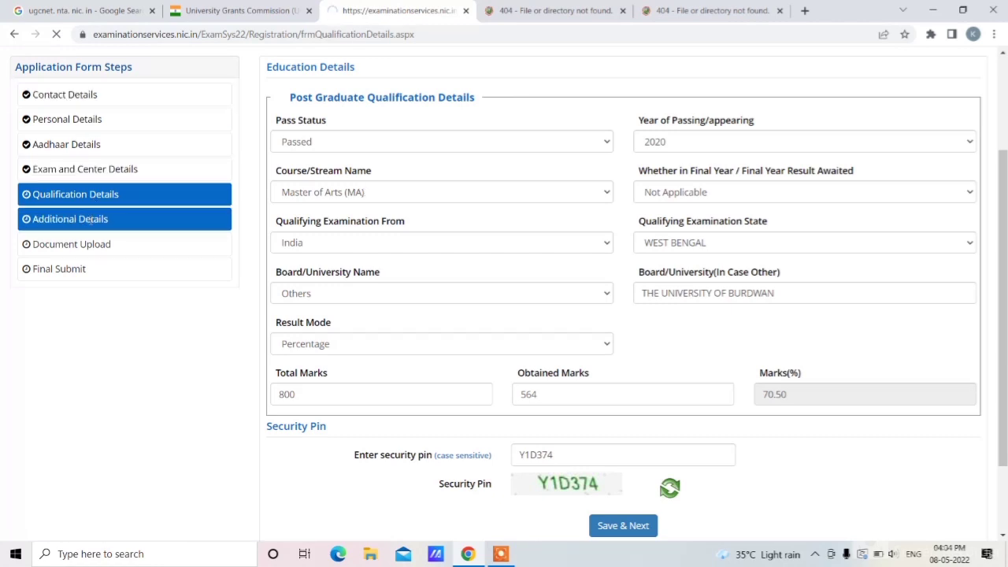
# Answer No for M.Phil, Ph.D., research experience and Ex-Serviceman.
pyautogui.click(646, 163)
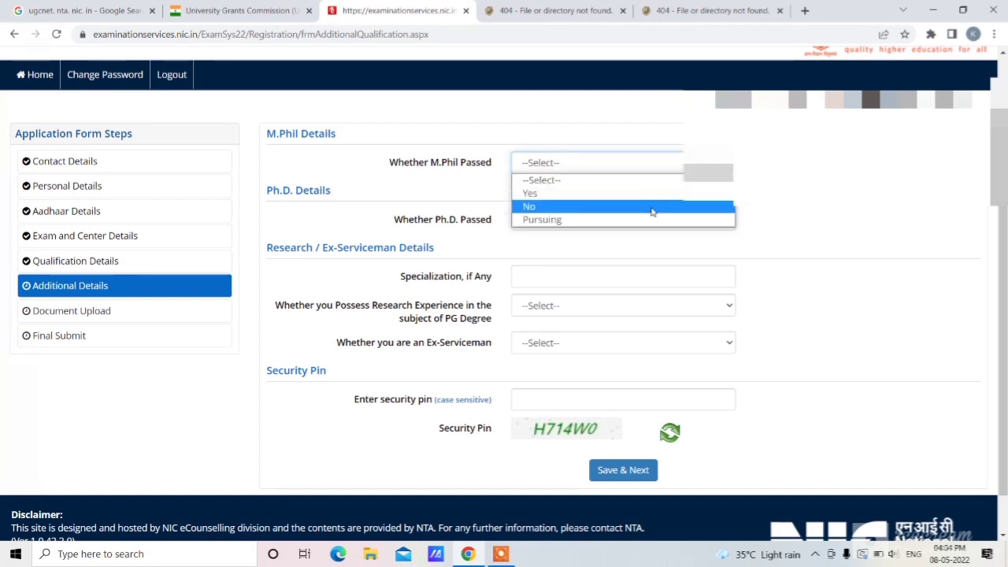
pyautogui.click(652, 207)
pyautogui.click(713, 220)
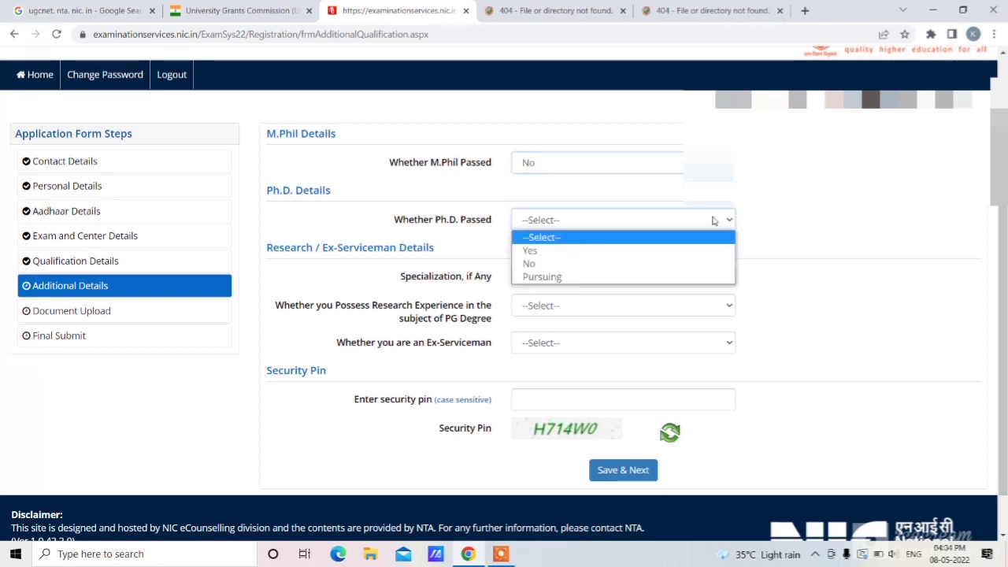
pyautogui.click(689, 265)
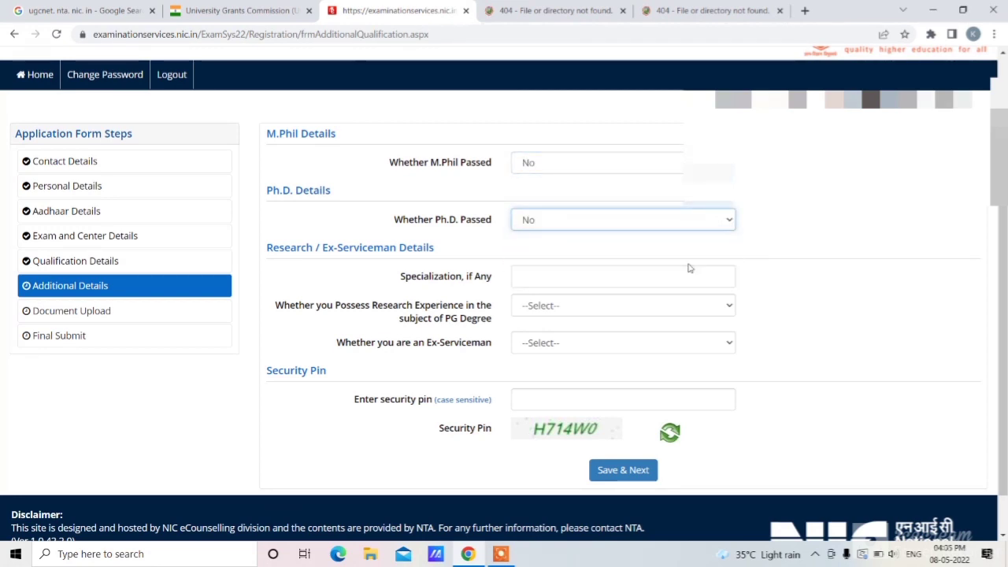
pyautogui.click(725, 306)
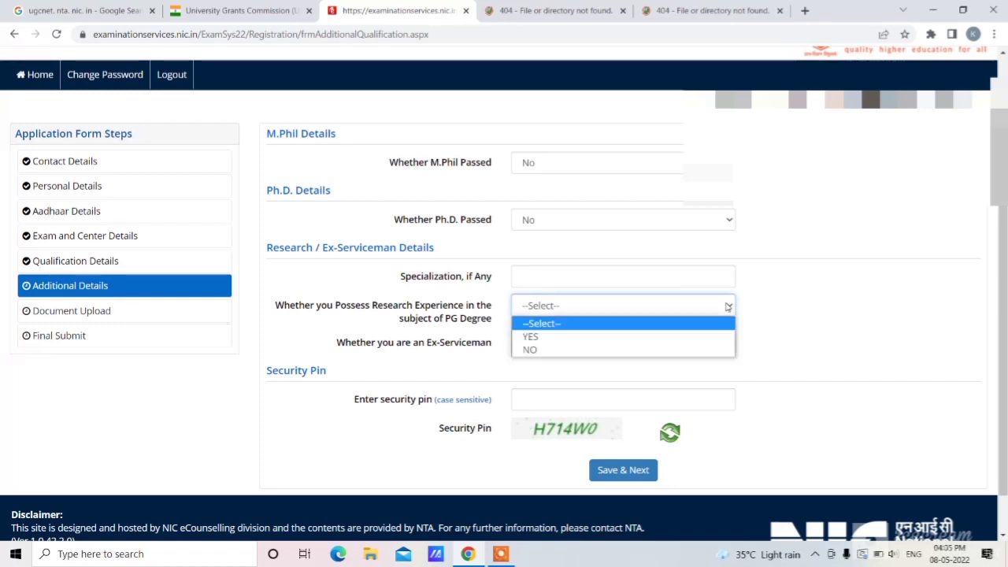
pyautogui.click(707, 349)
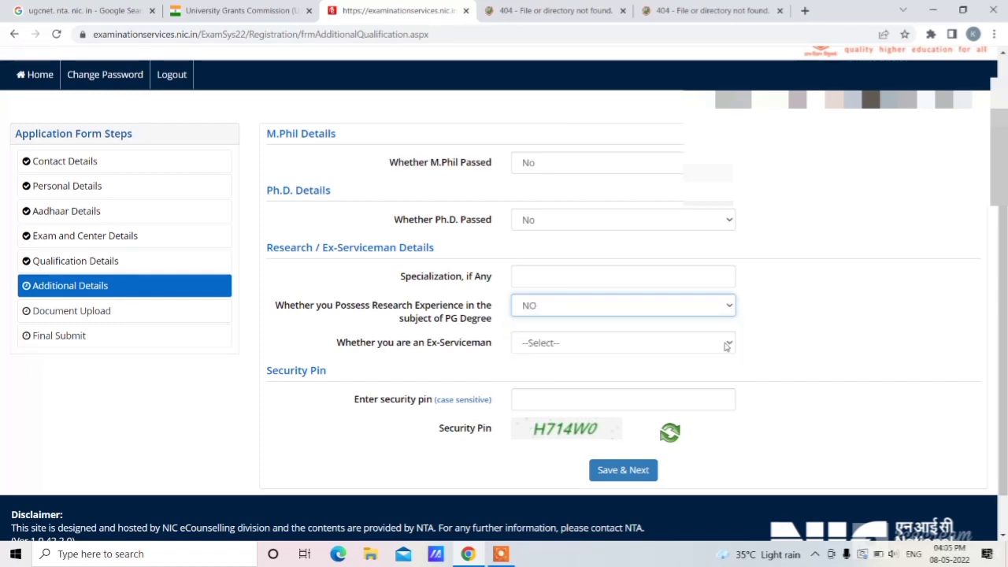
pyautogui.click(724, 343)
pyautogui.click(707, 389)
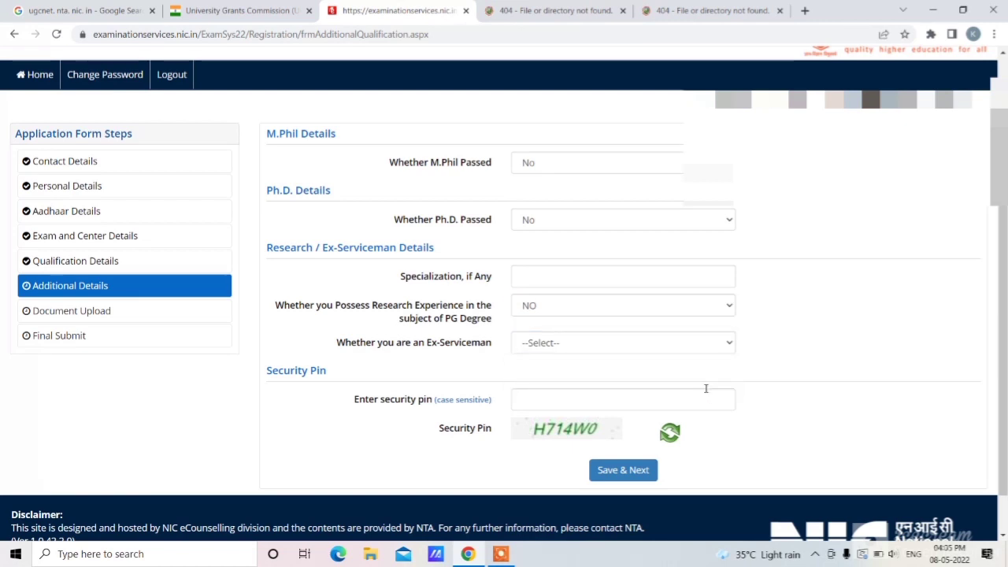
pyautogui.click(708, 345)
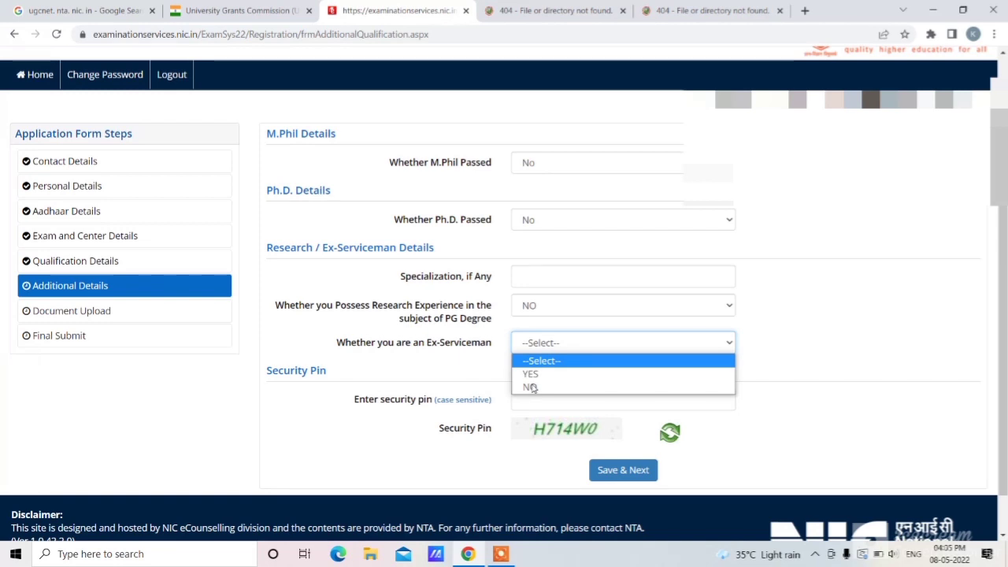
pyautogui.click(557, 388)
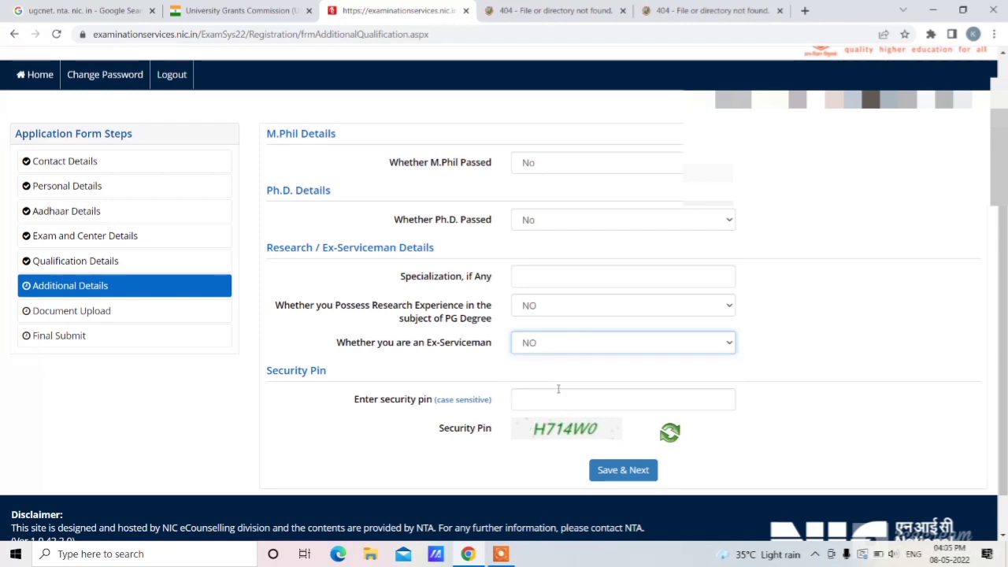
# Enter the security pin and save the additional details.
pyautogui.click(572, 401)
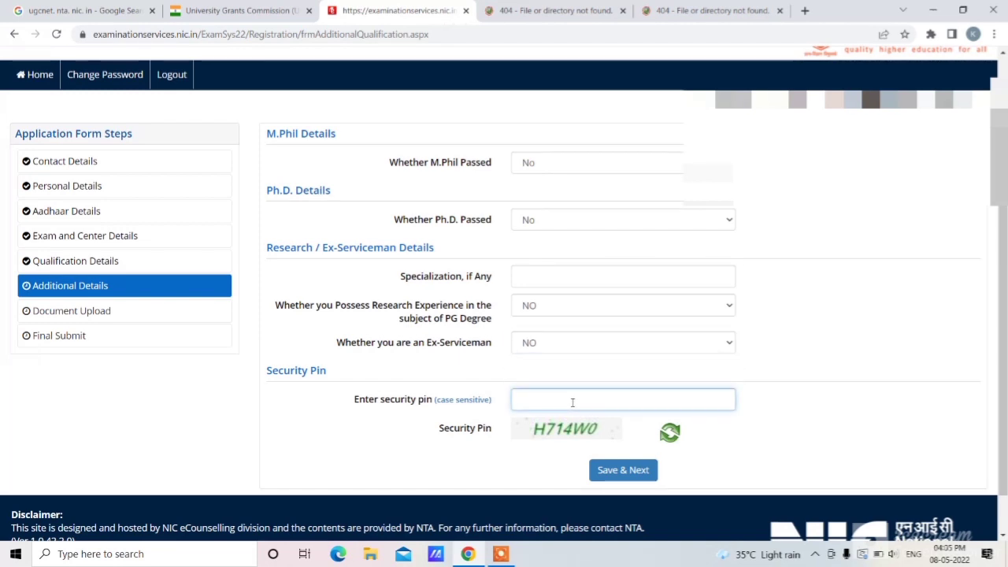
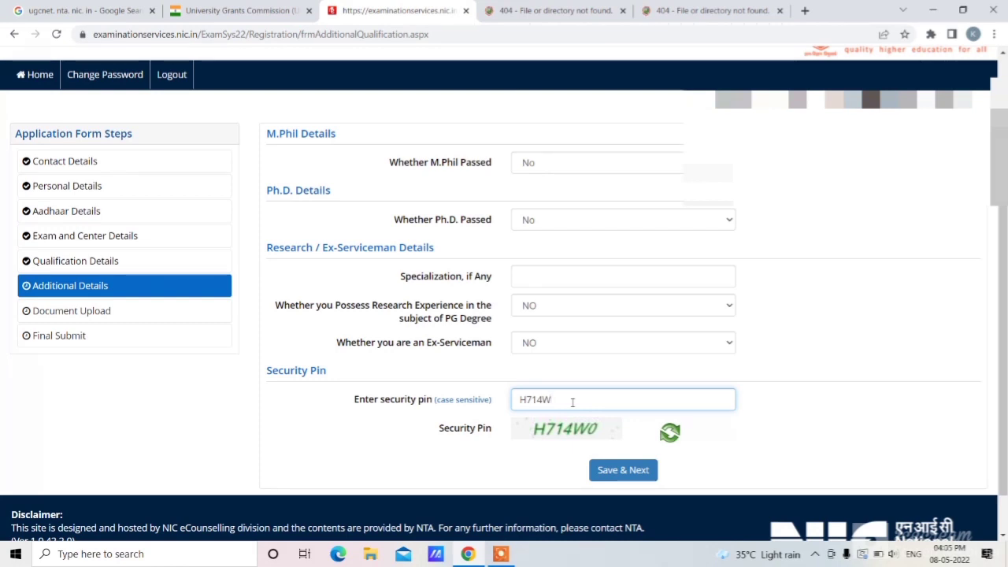
pyautogui.click(610, 470)
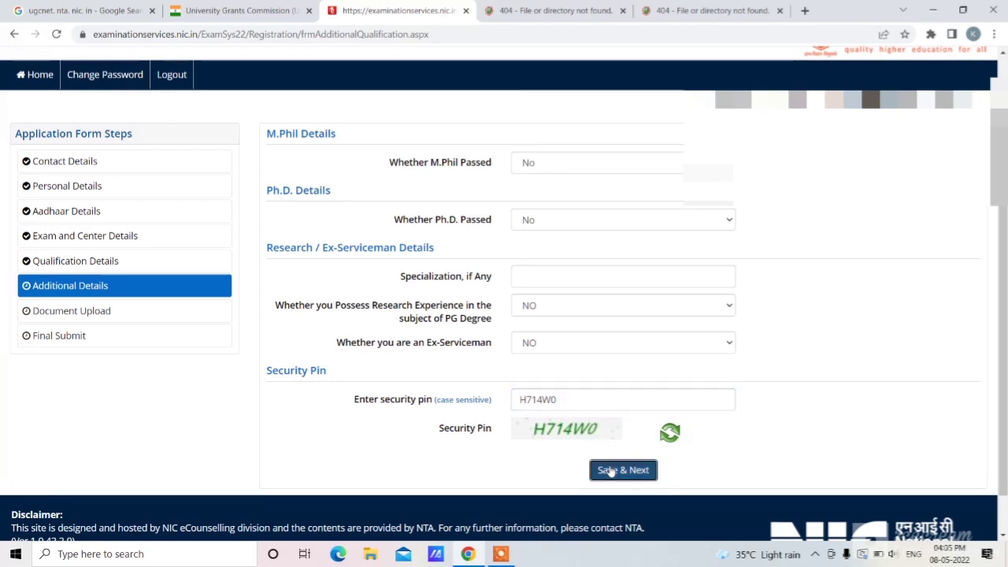
# Confirm saving the additional details and choose a photograph file under Document Upload.
pyautogui.click(481, 319)
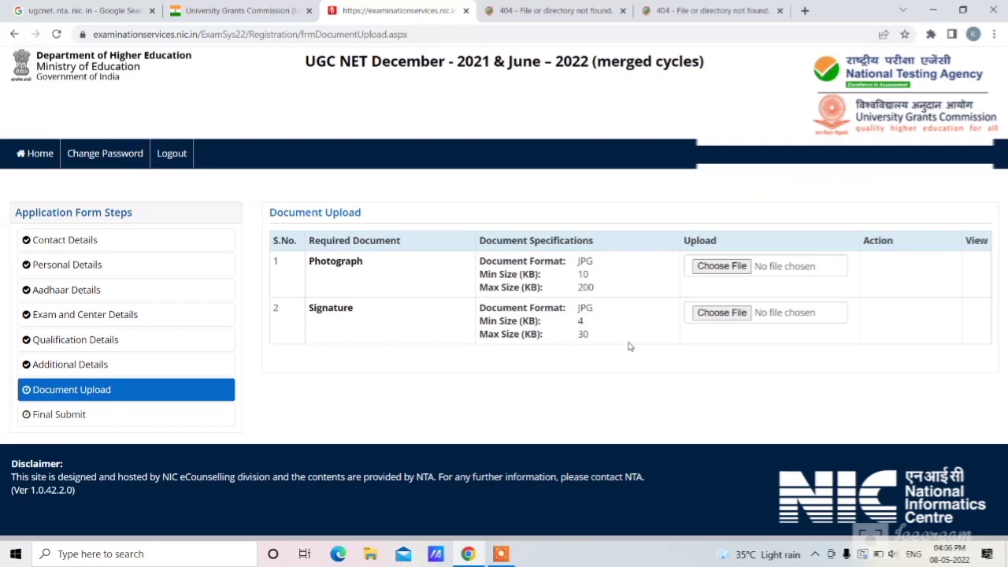
pyautogui.click(731, 268)
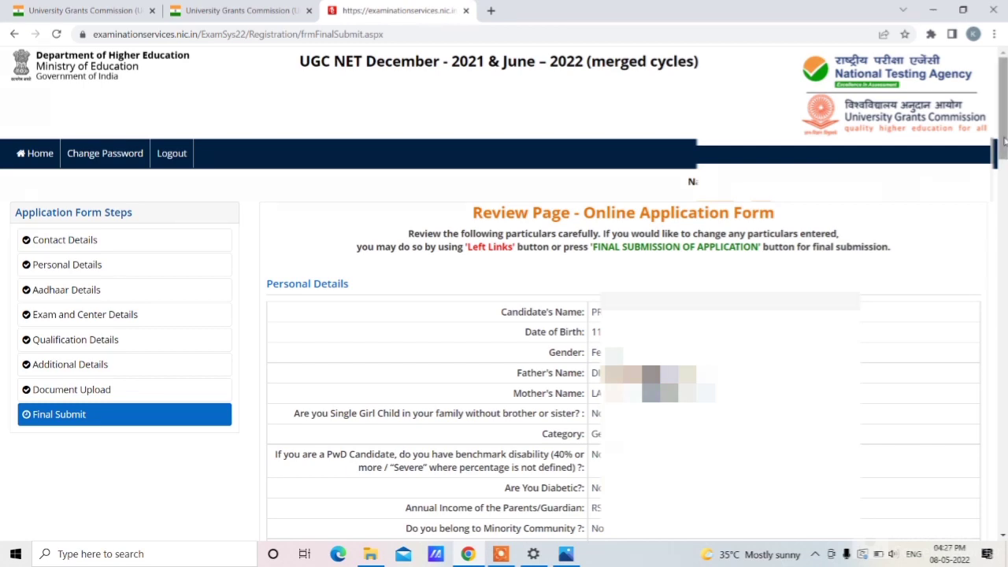
# Scroll the review page down to the particulars checklist.
pyautogui.moveTo(1003, 140); pyautogui.dragTo(1002, 502)
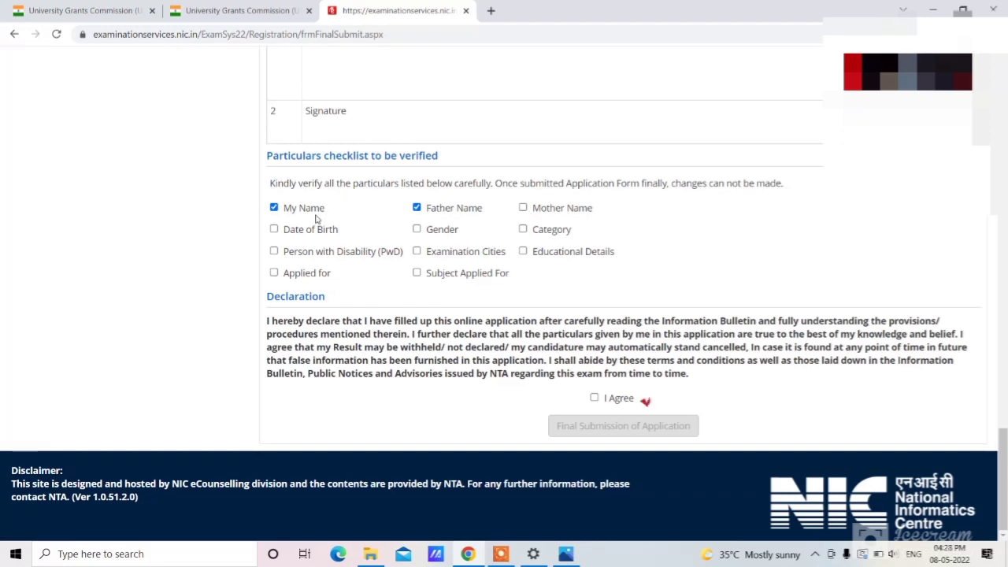
# Tick Mother Name through Educational Details, agree to the declaration, and submit the application.
pyautogui.click(525, 209)
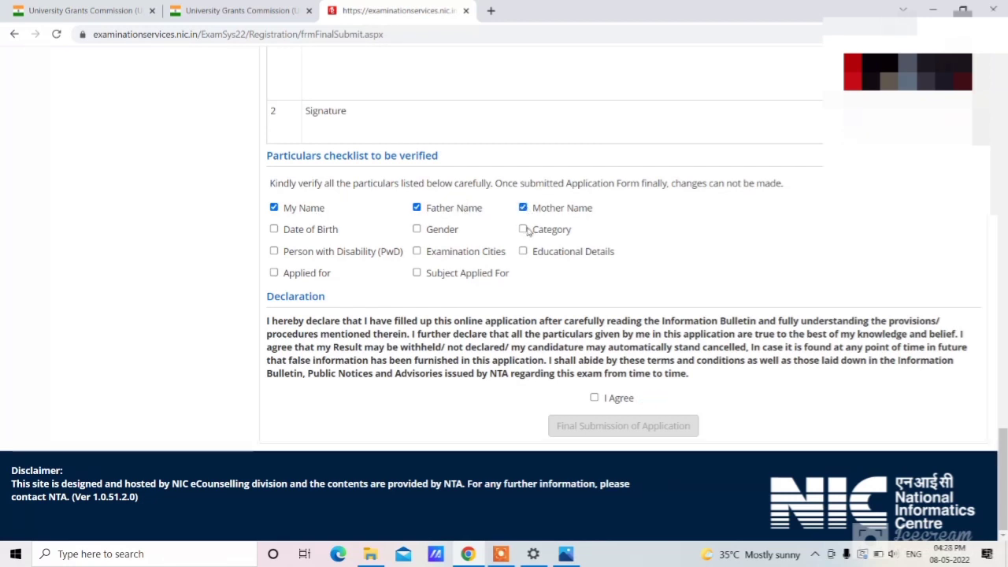
pyautogui.click(523, 229)
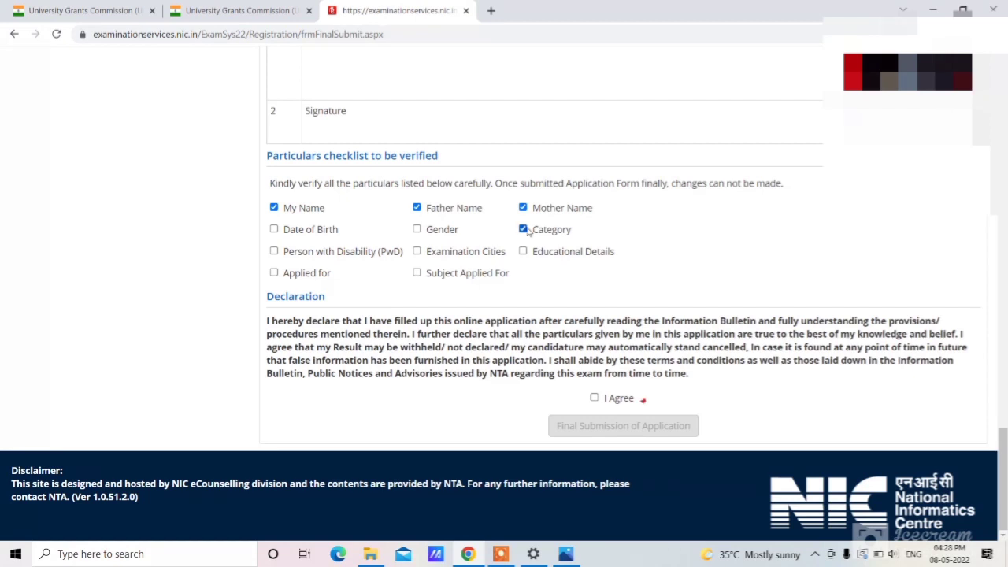
pyautogui.click(417, 229)
pyautogui.click(274, 229)
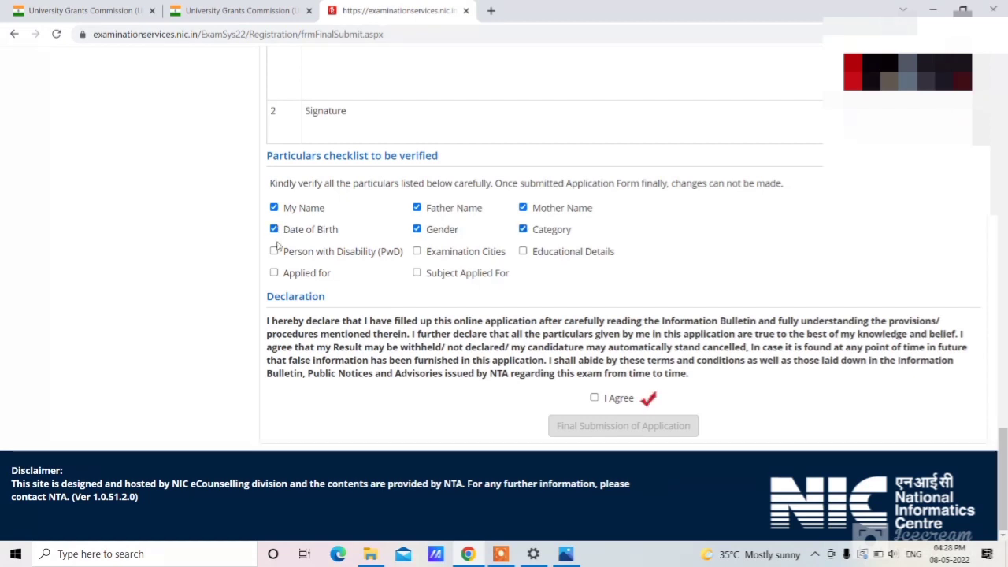
pyautogui.click(274, 250)
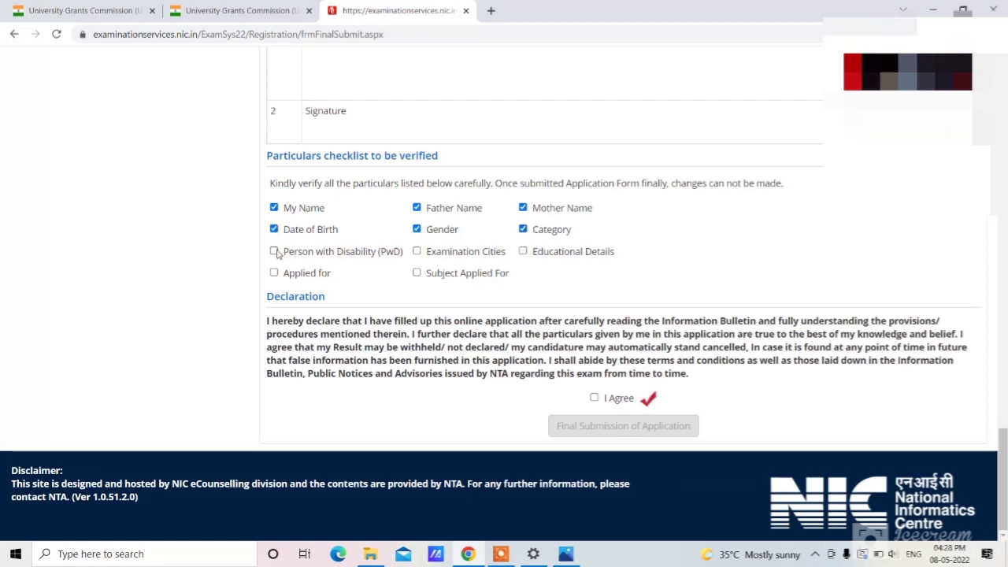
pyautogui.click(417, 251)
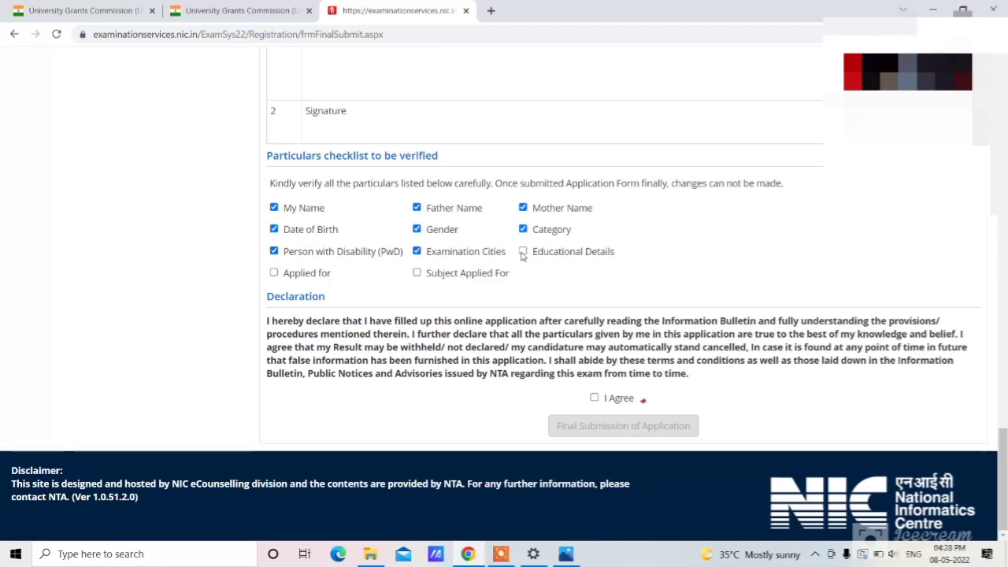
pyautogui.click(416, 273)
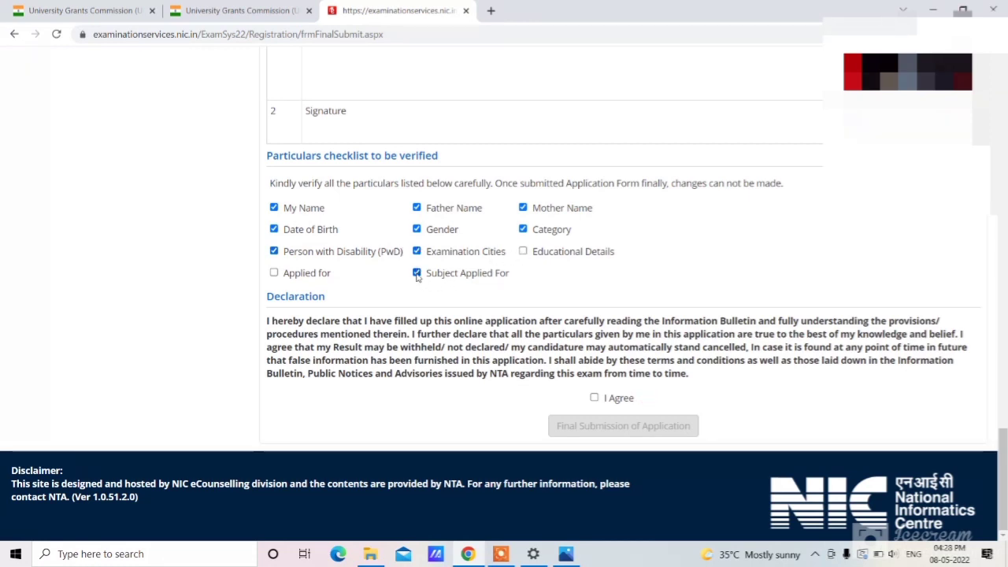
pyautogui.click(274, 273)
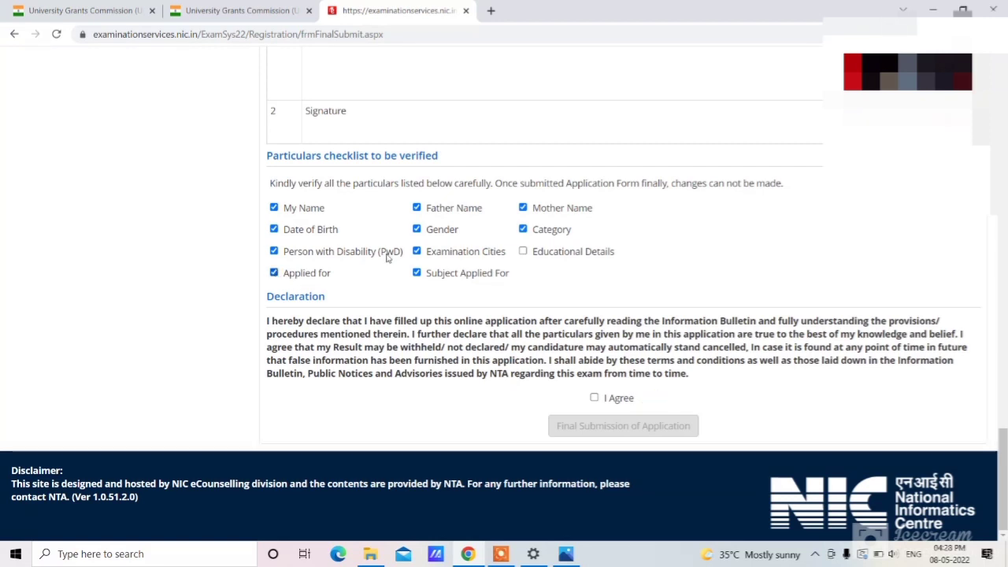
pyautogui.click(524, 252)
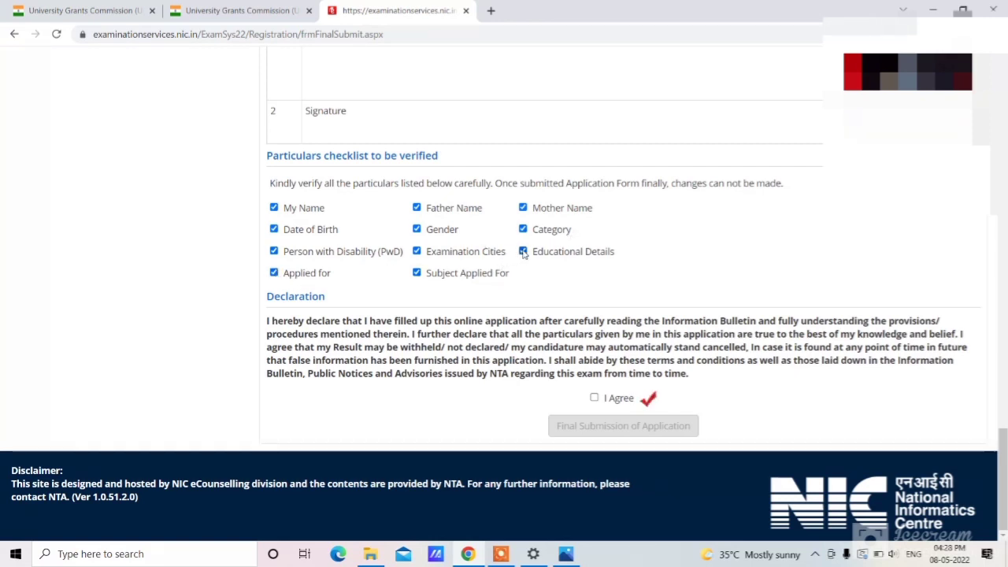
pyautogui.click(595, 398)
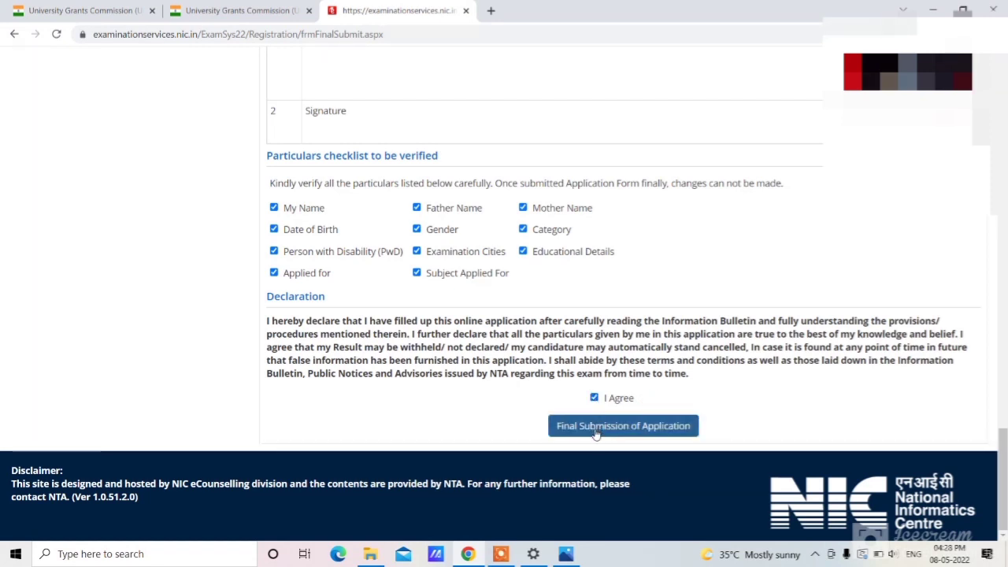
pyautogui.click(640, 430)
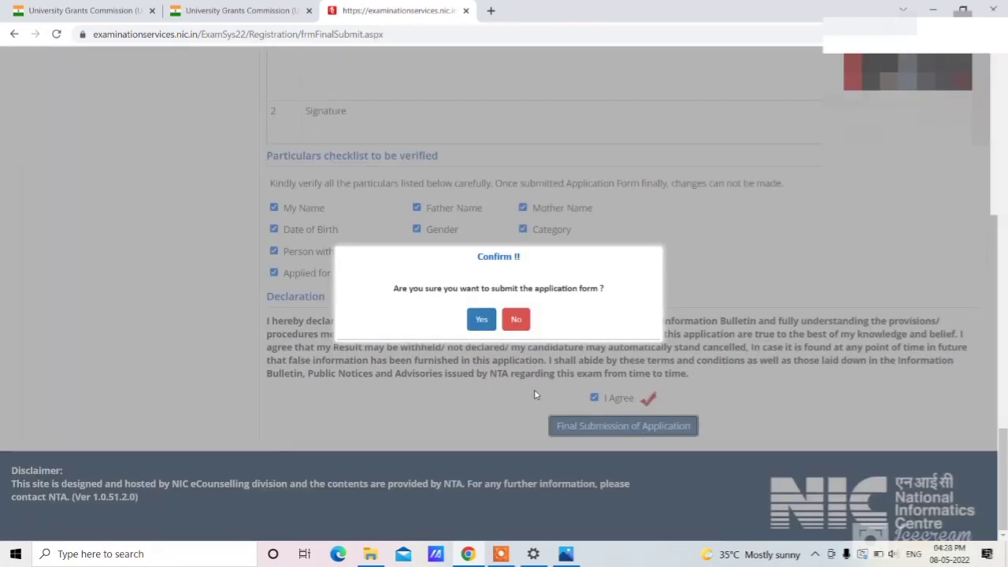
# Confirm the final submission of the application form.
pyautogui.click(487, 322)
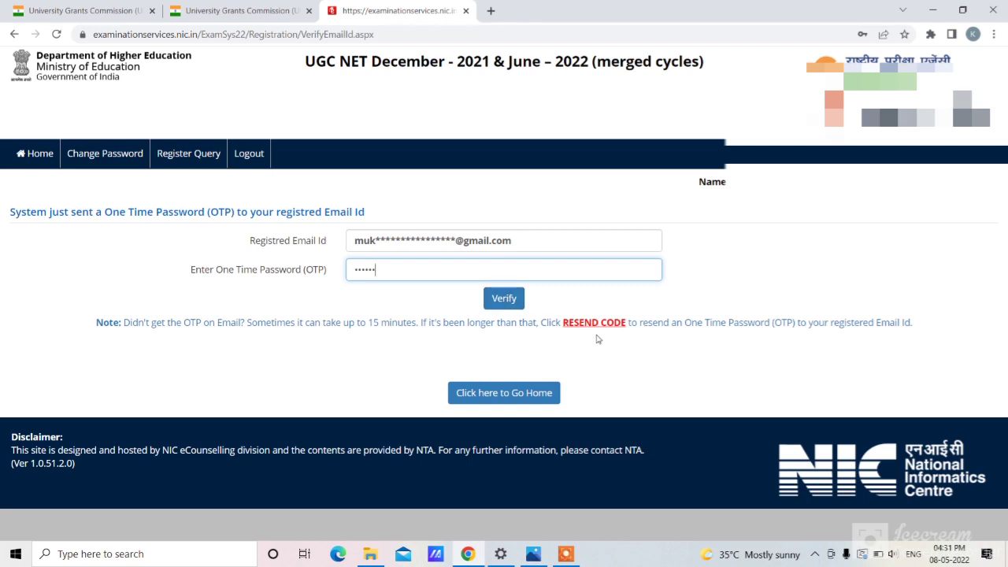
# Verify the email with the entered OTP and return to the Candidate Home Page.
pyautogui.click(504, 301)
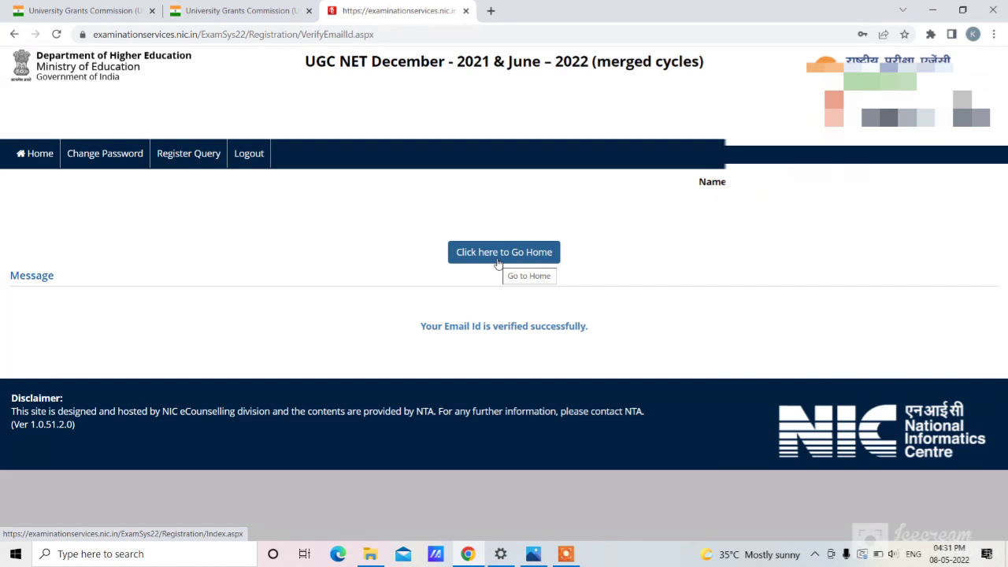
pyautogui.click(498, 263)
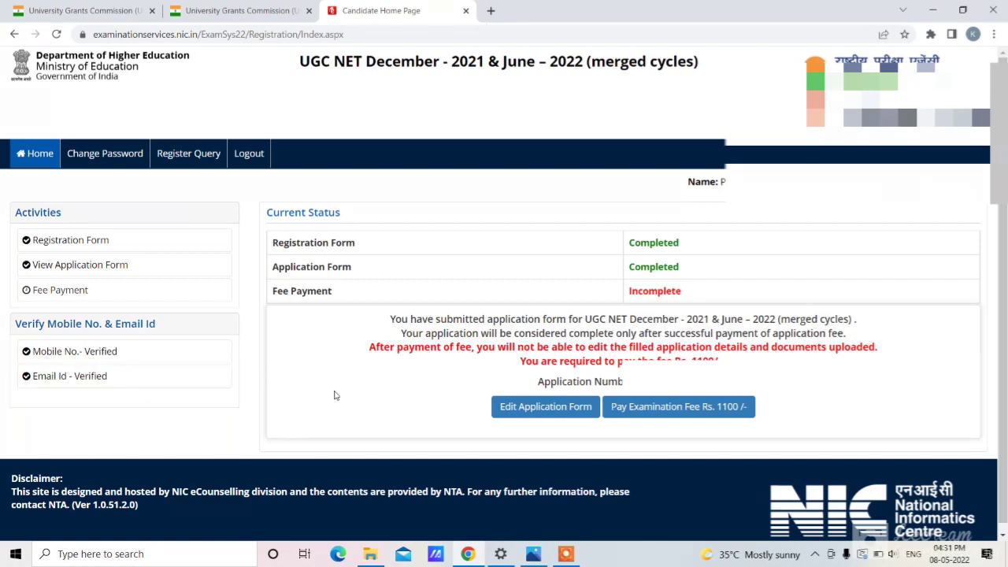
# Pay the Rs. 1100 examination fee by Online Payment and confirm proceeding.
pyautogui.click(647, 411)
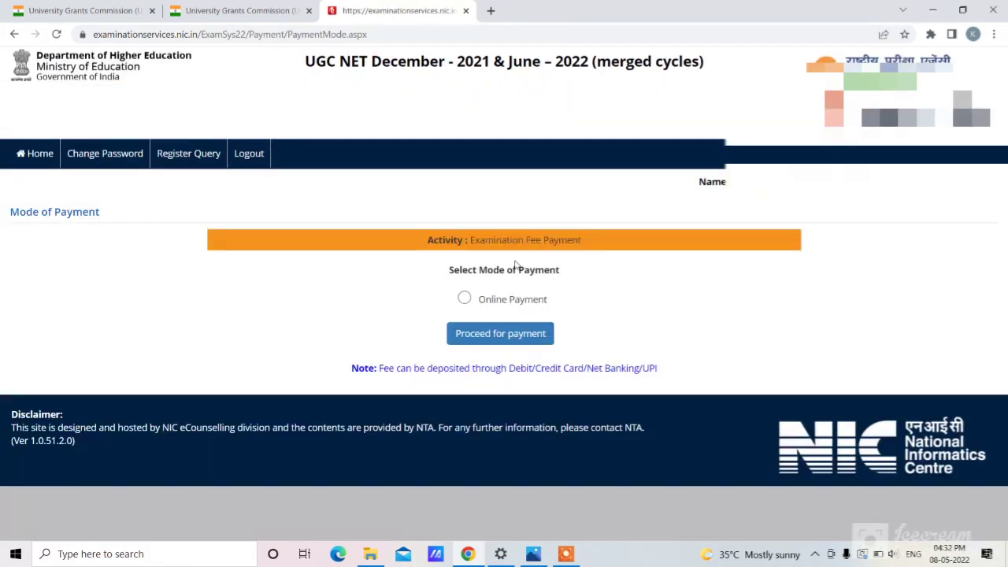
pyautogui.click(465, 300)
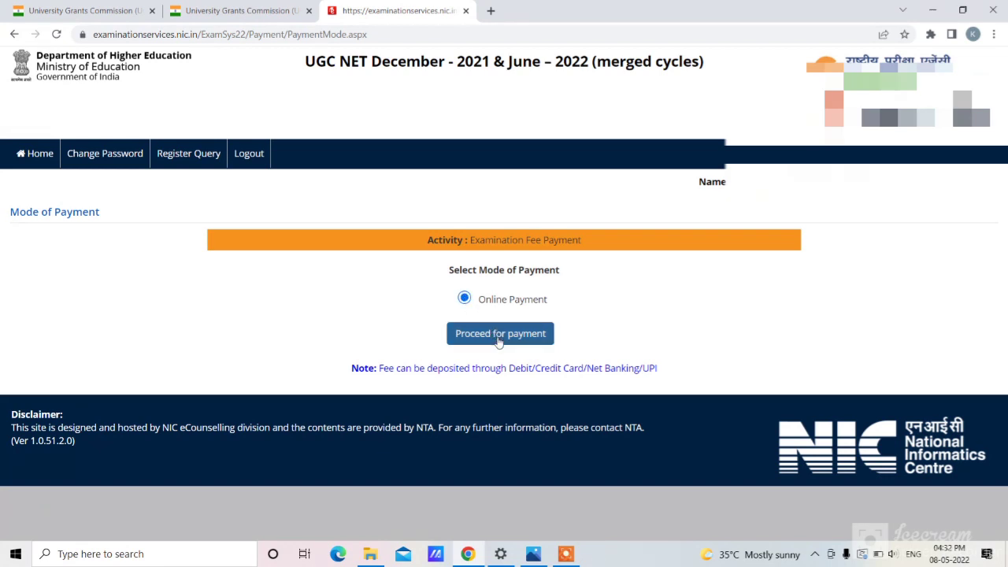
pyautogui.click(499, 340)
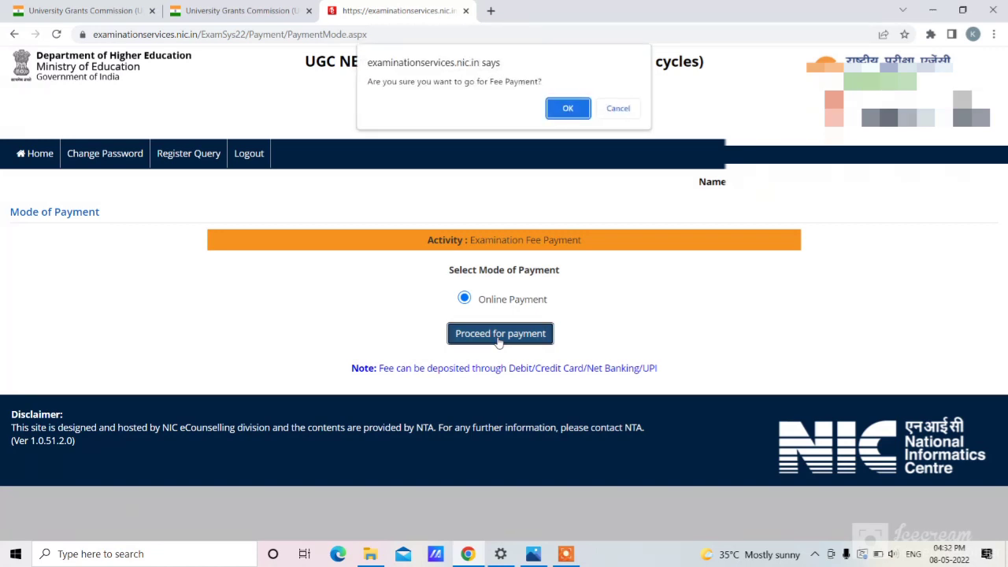
pyautogui.click(567, 109)
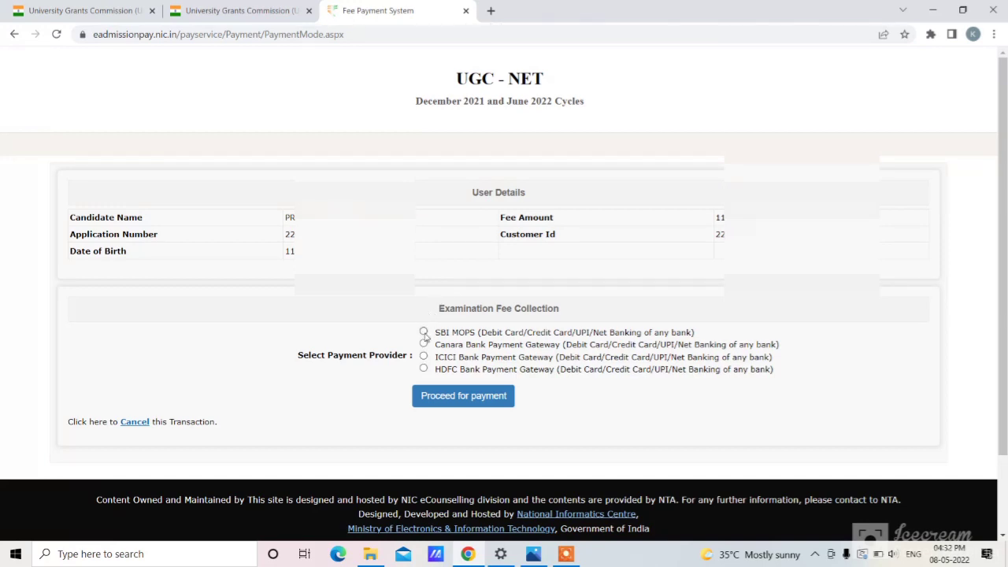
# Proceed with the UGC-NET fee payment through the selected bank payment gateway.
pyautogui.click(451, 402)
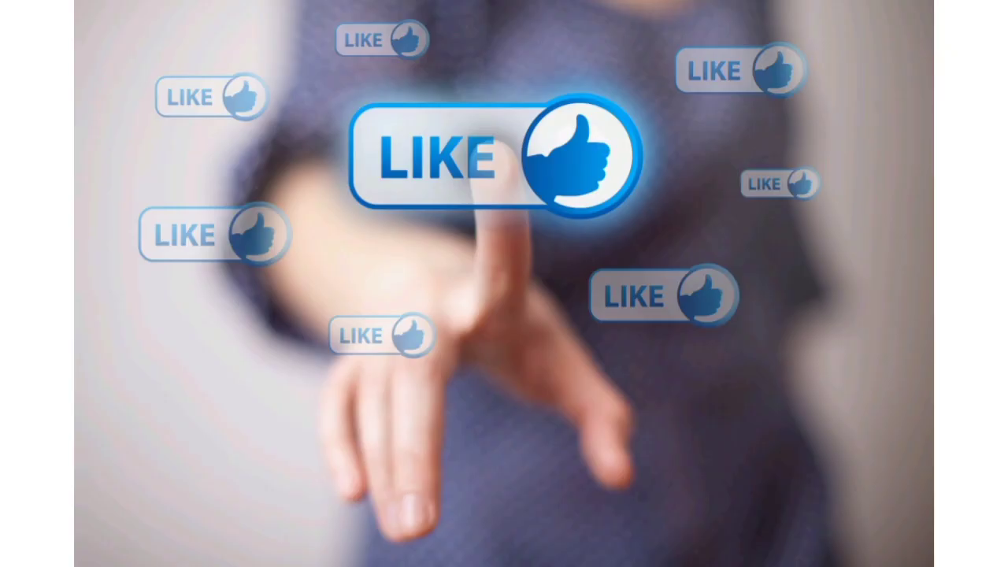
# Search 'ph ca' for PH Career Solution, like its WB SSY scheme video, and subscribe to the channel.
pyautogui.click(585, 41)
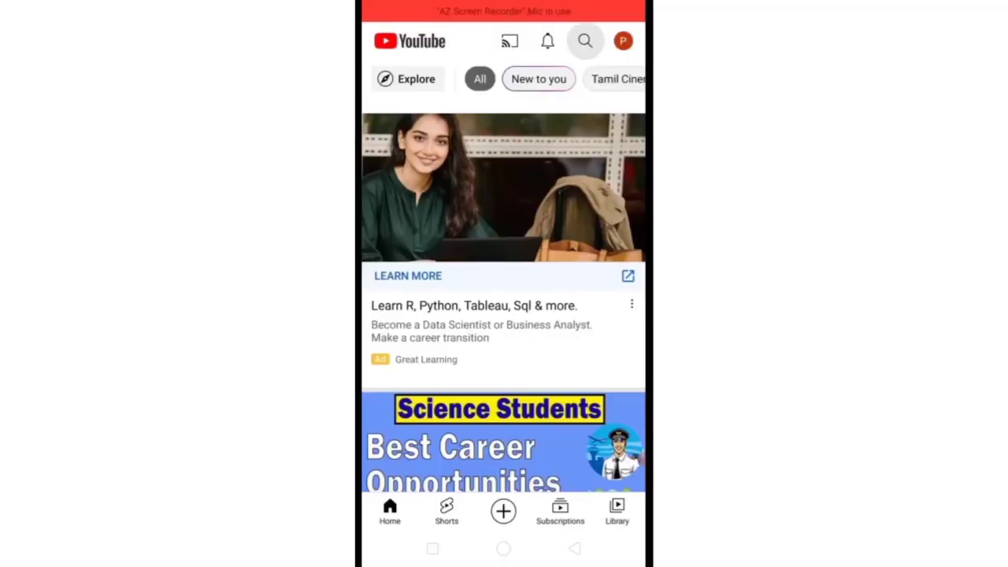
pyautogui.write('ph ca')
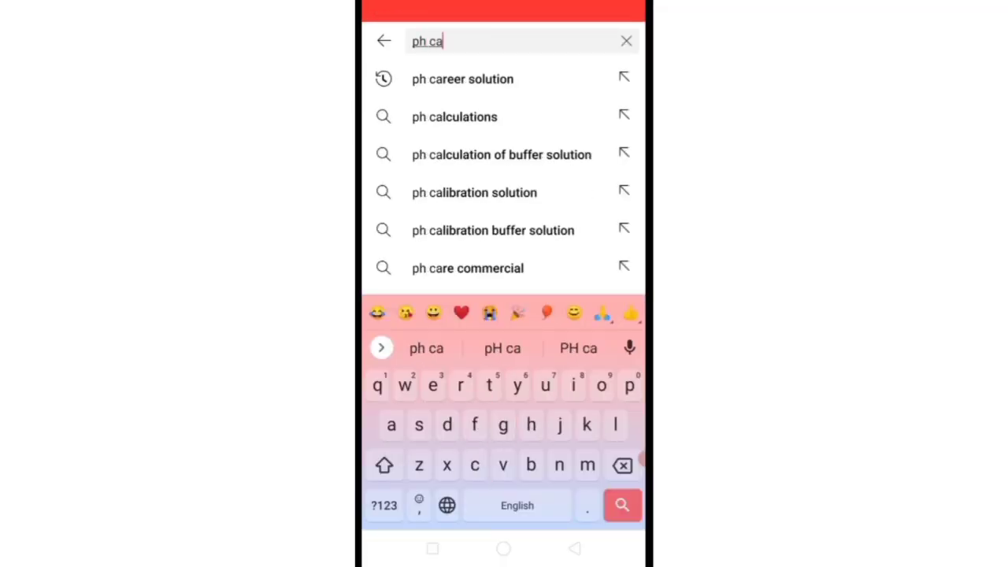
pyautogui.click(463, 79)
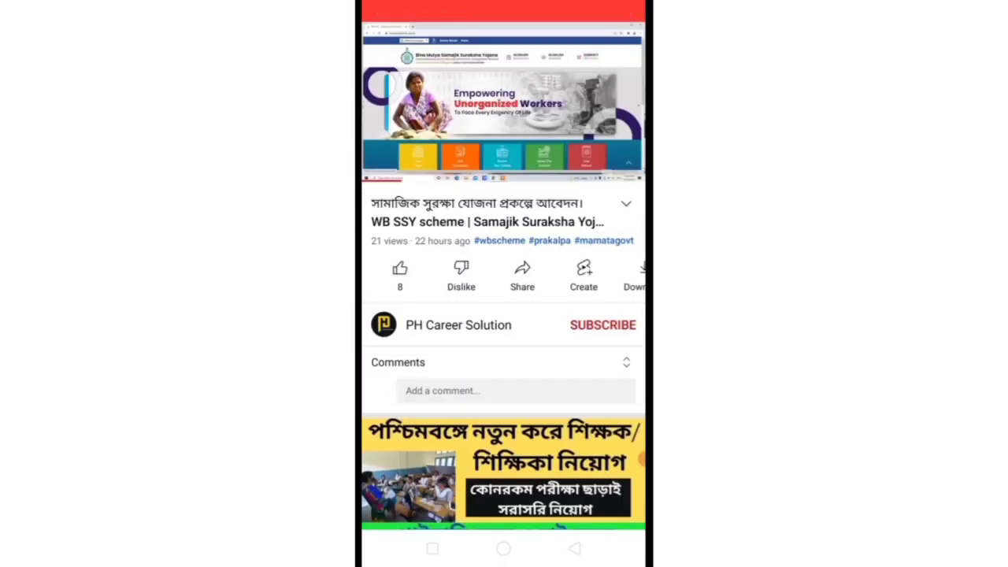
pyautogui.click(400, 275)
pyautogui.click(602, 324)
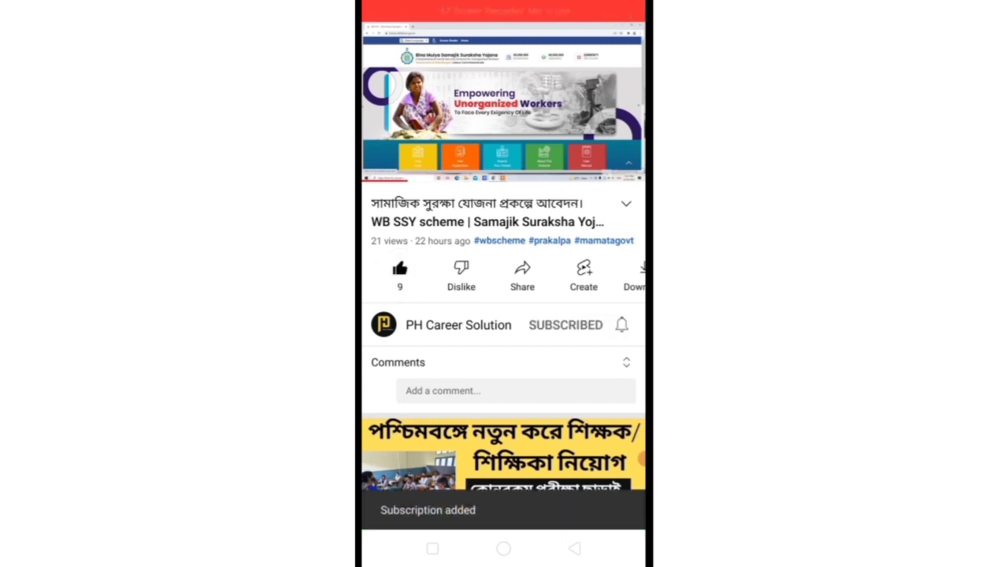